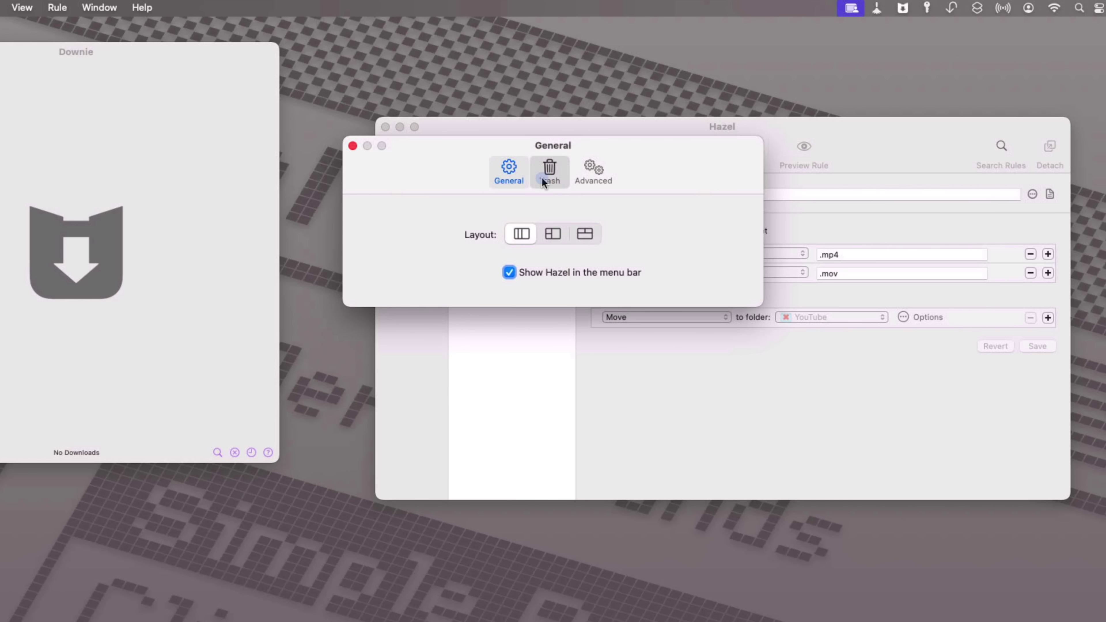
Leave the remote session so Finder's Network location lists the M4 Mac mini
{"action": "left_click", "coordinate": [547, 172]}
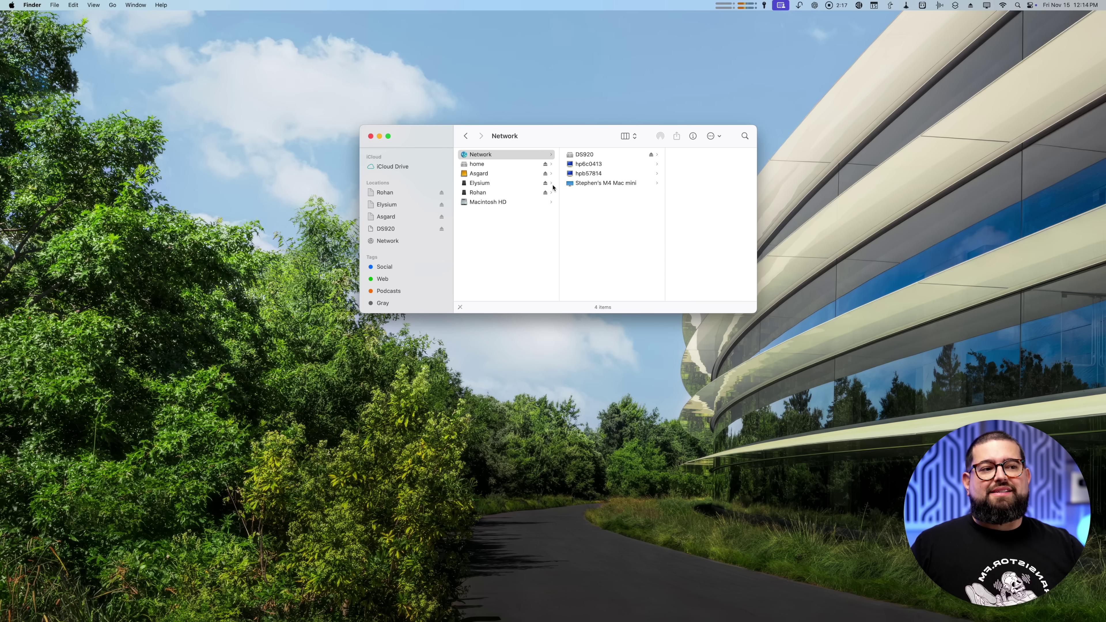
Share the M4 Mac mini's screen from Finder's Network list, then nudge the Hazel window up-right
{"action": "left_click", "coordinate": [603, 186]}
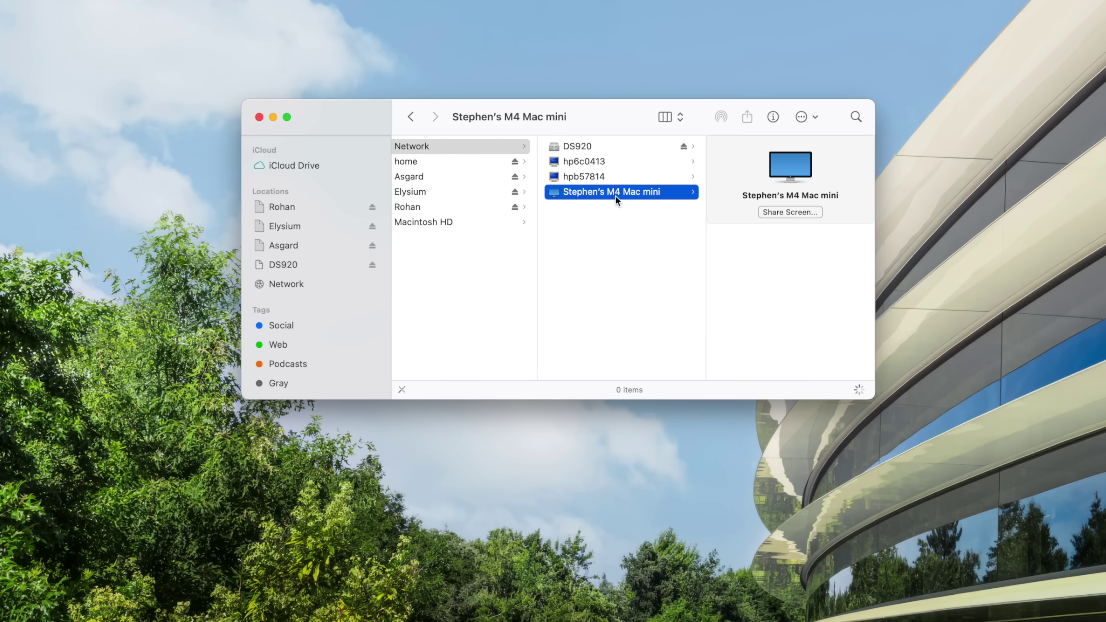
{"action": "left_click", "coordinate": [790, 213]}
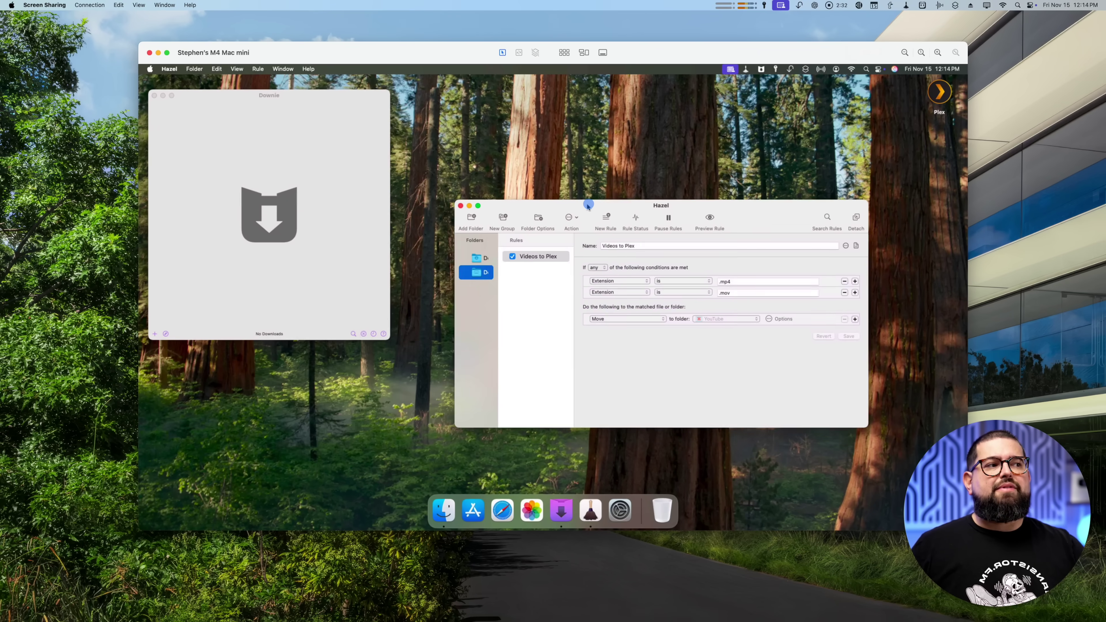
{"action": "left_click_drag", "start_coordinate": [588, 206], "coordinate": [591, 201]}
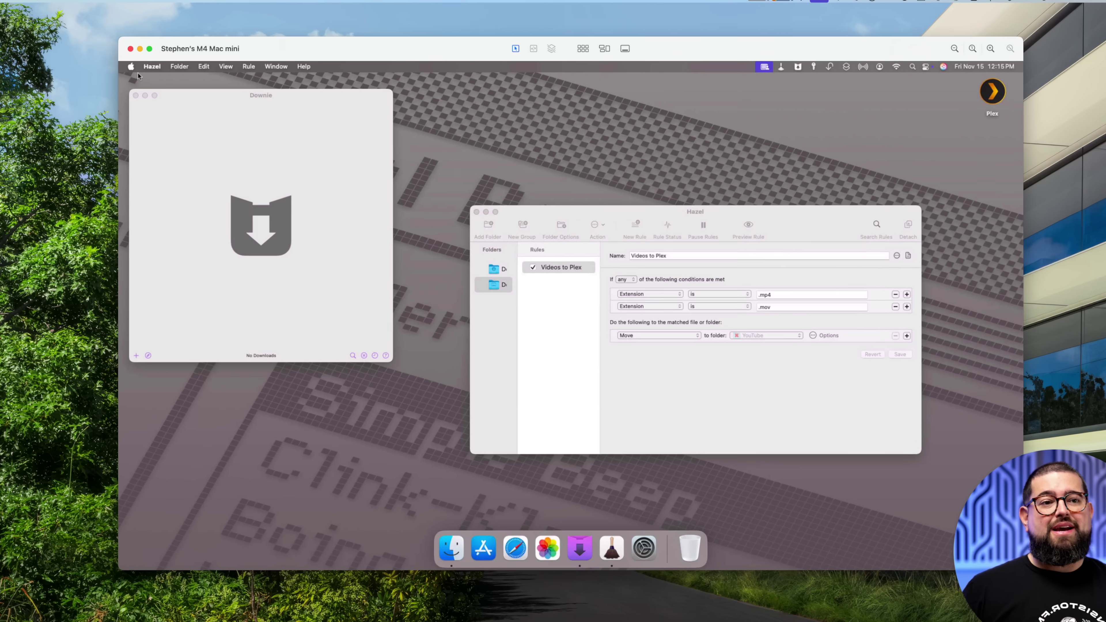
{"action": "left_click", "coordinate": [150, 69]}
{"action": "left_click", "coordinate": [37, 95]}
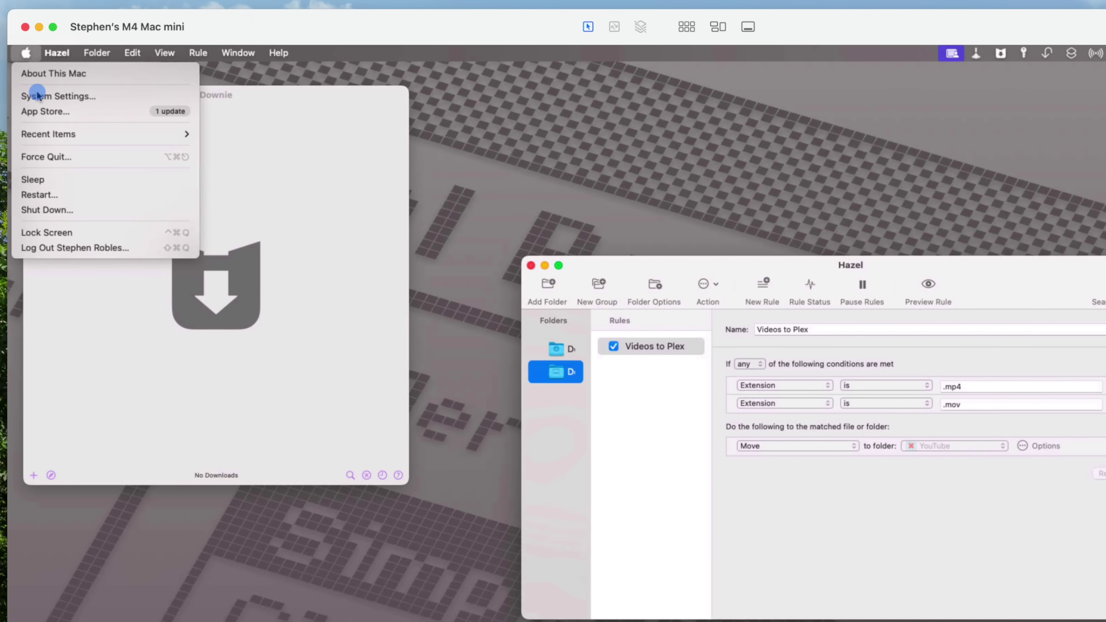
{"action": "scroll", "coordinate": [566, 332], "scroll_direction": "down", "scroll_amount": 10}
{"action": "left_click", "coordinate": [509, 334]}
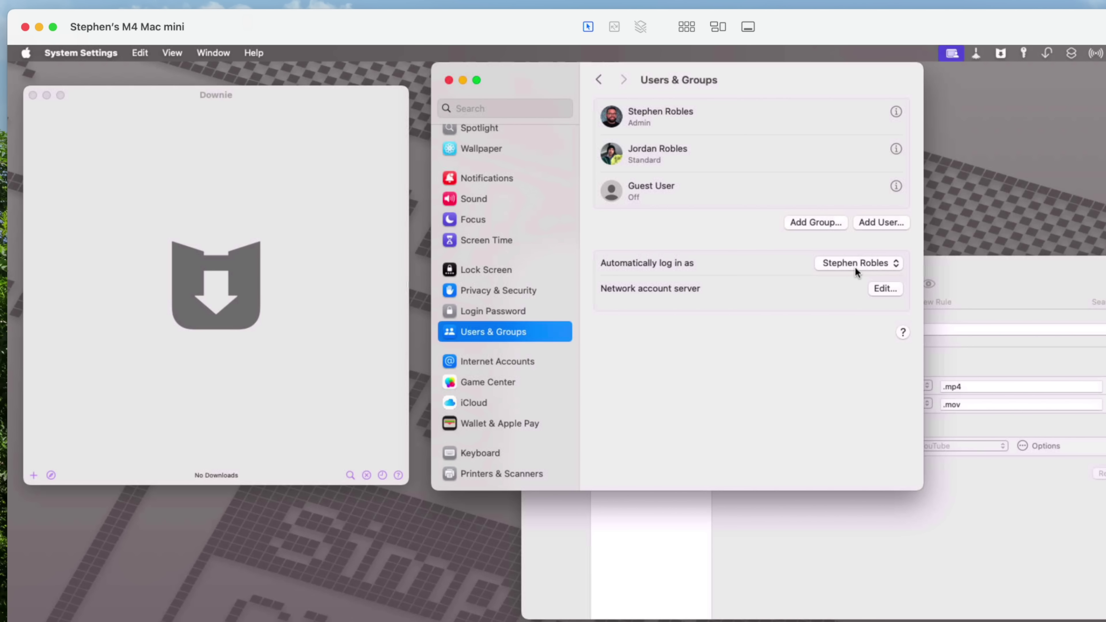
{"action": "left_click", "coordinate": [472, 269]}
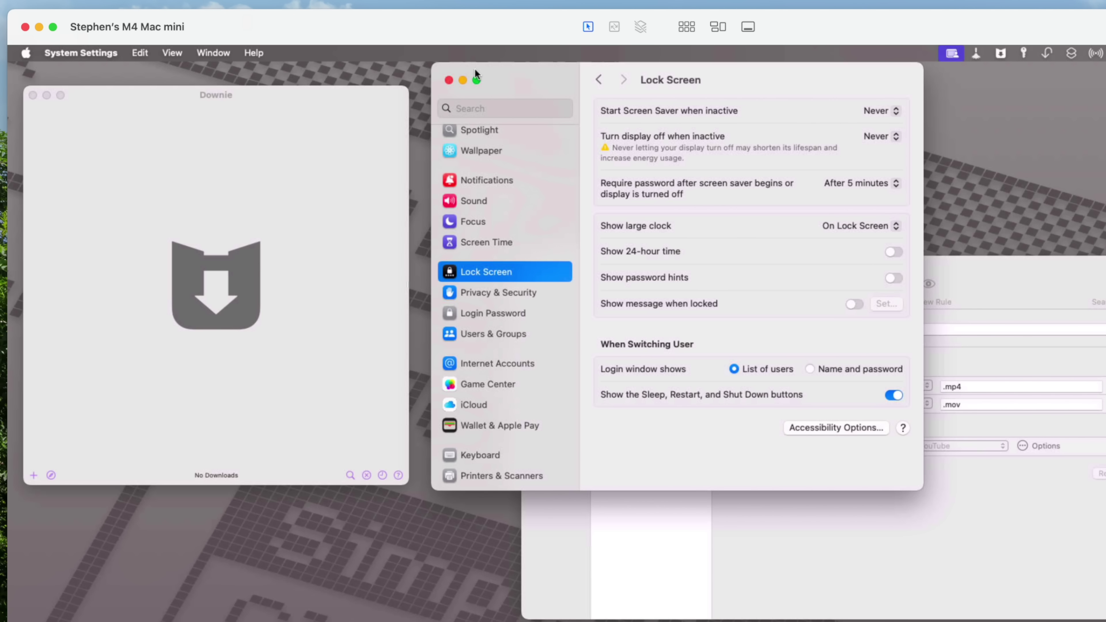
{"action": "left_click", "coordinate": [449, 80]}
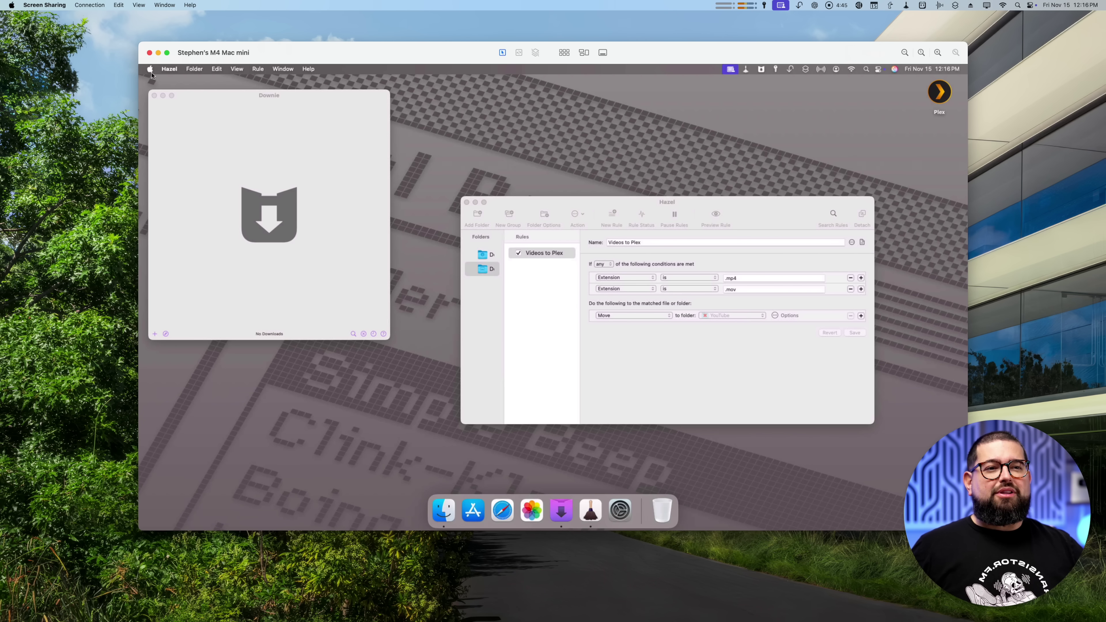
{"action": "left_click", "coordinate": [151, 69]}
Bring up the Energy pane in System Settings to check its options
{"action": "left_click", "coordinate": [170, 96]}
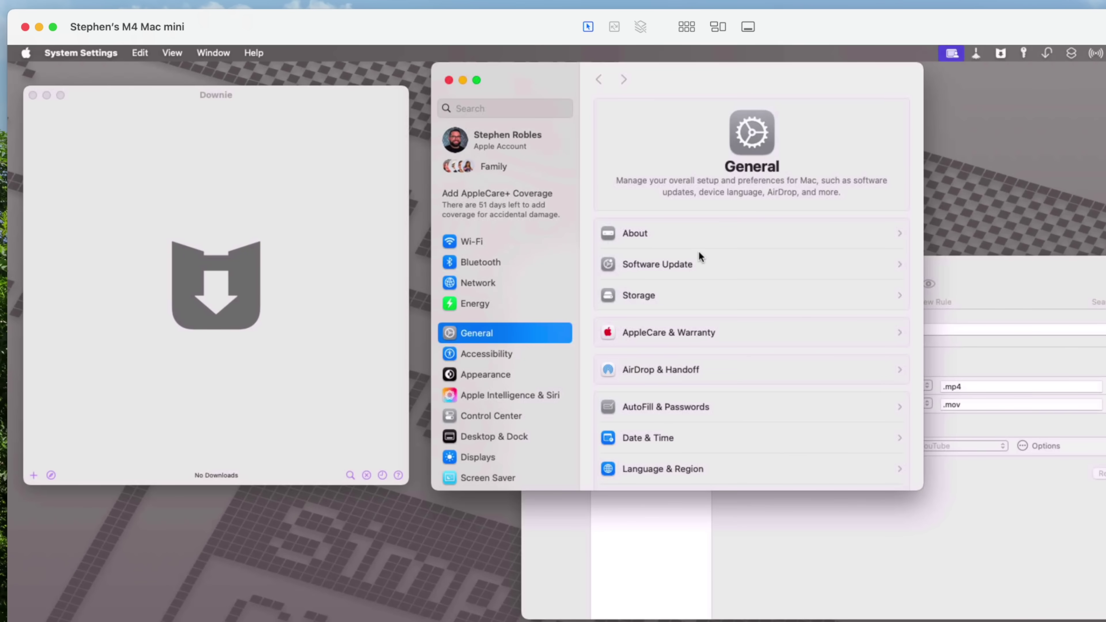
{"action": "key", "text": "Up"}
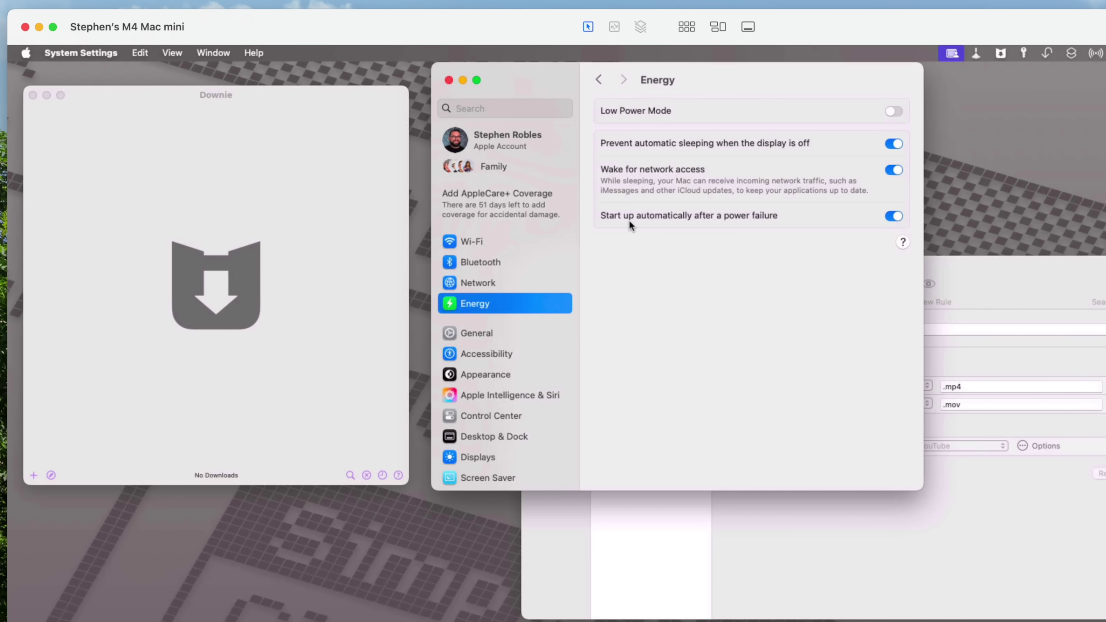
{"action": "scroll", "coordinate": [524, 327], "scroll_direction": "down", "scroll_amount": 5}
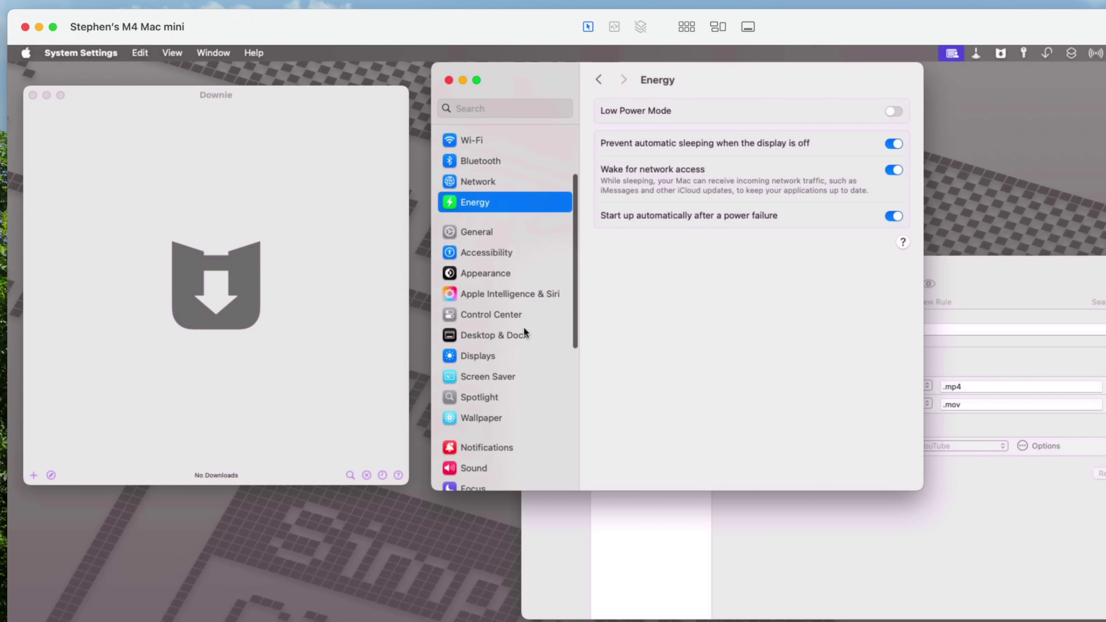
Review General > Login Items & Extensions, selecting the Plex login item
{"action": "left_click", "coordinate": [499, 171]}
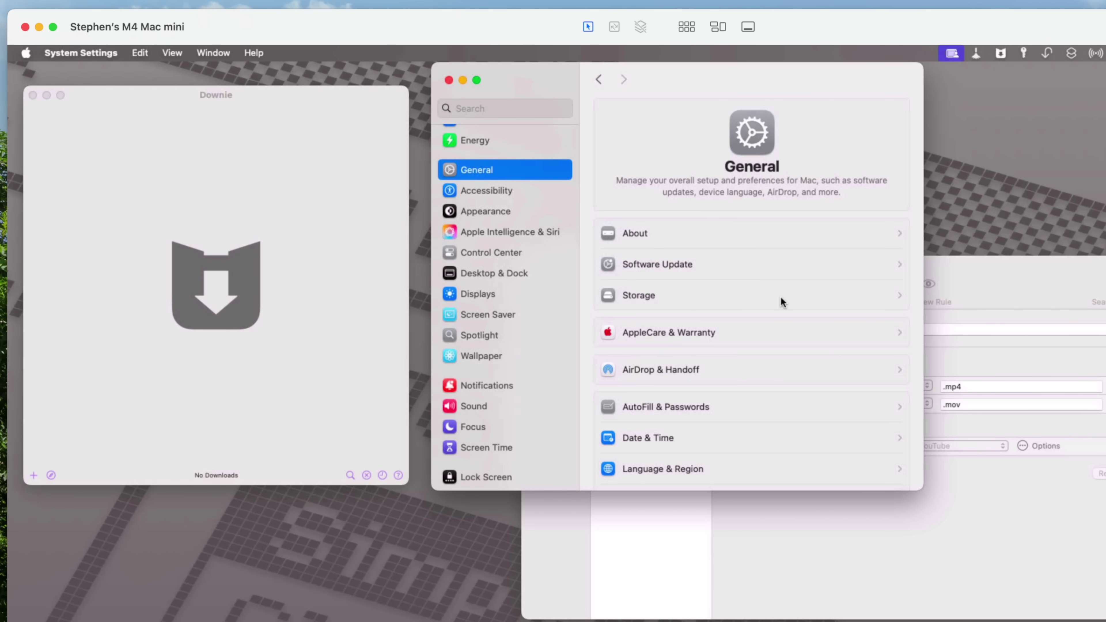
{"action": "scroll", "coordinate": [750, 328], "scroll_direction": "down", "scroll_amount": 5}
{"action": "left_click", "coordinate": [737, 339]}
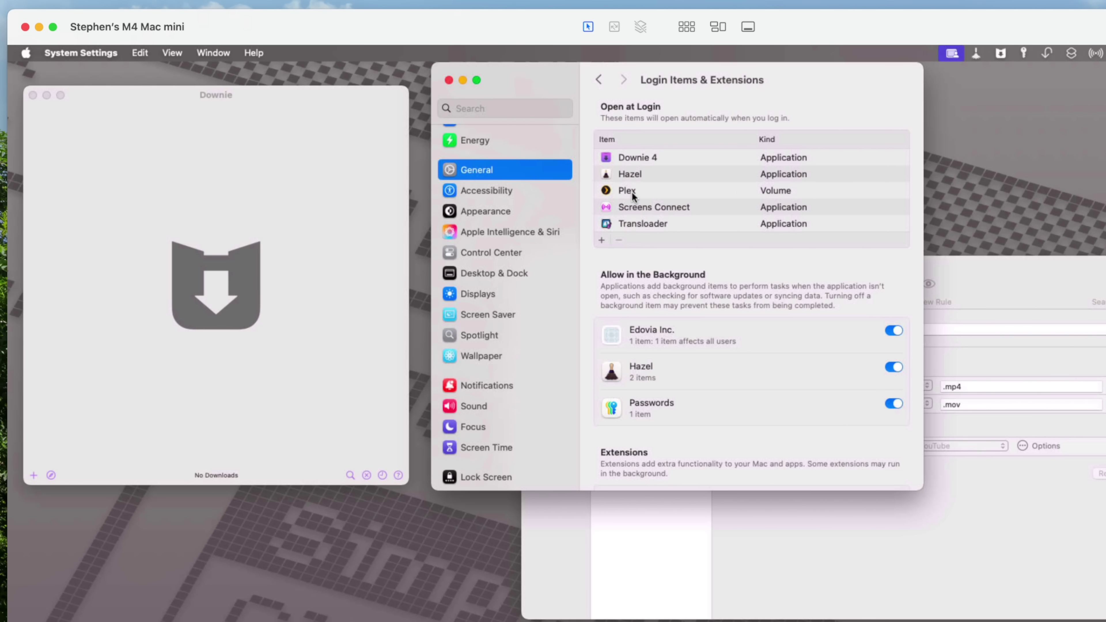
{"action": "left_click", "coordinate": [670, 192]}
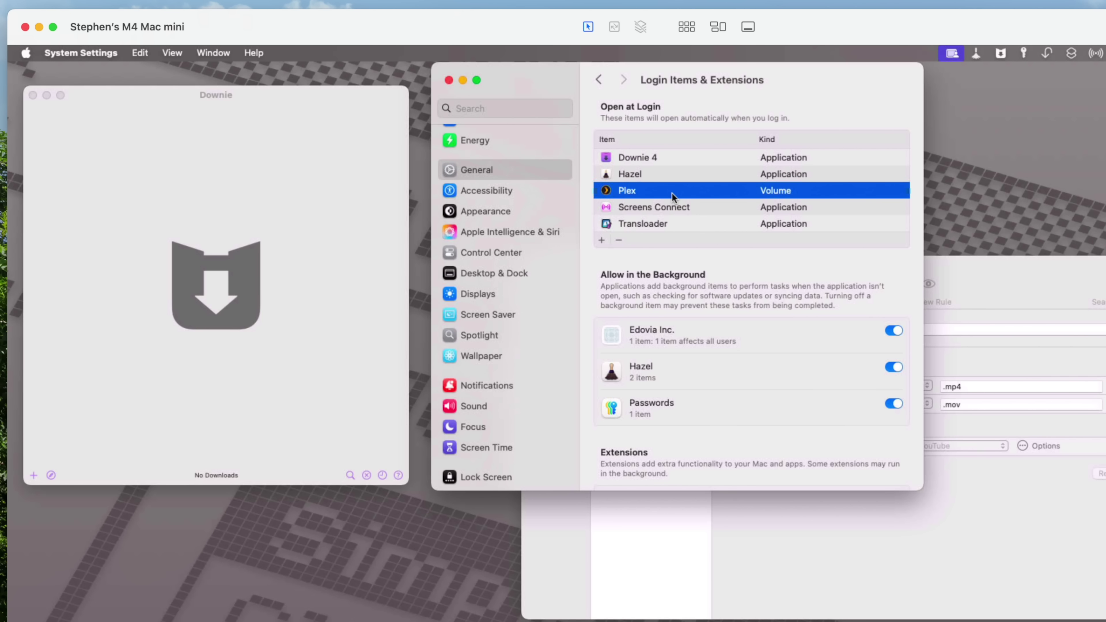
{"action": "scroll", "coordinate": [670, 198], "scroll_direction": "down", "scroll_amount": 2}
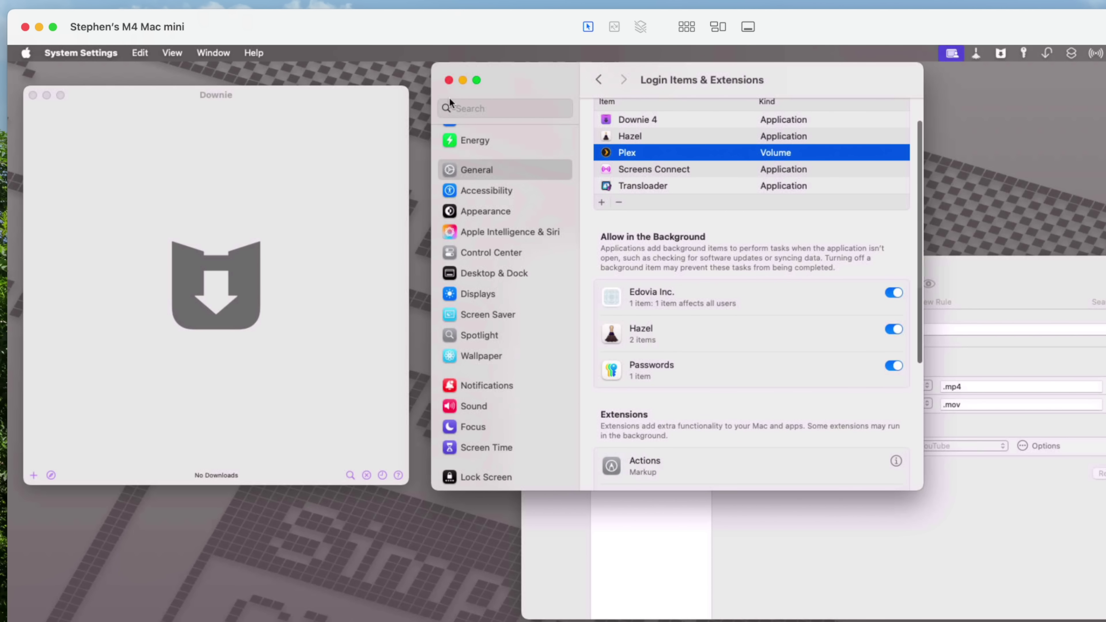
Close System Settings, move the Hazel window up and left, and show Hazel's quick actions
{"action": "left_click", "coordinate": [448, 80]}
{"action": "left_click_drag", "start_coordinate": [1005, 287], "coordinate": [982, 188]}
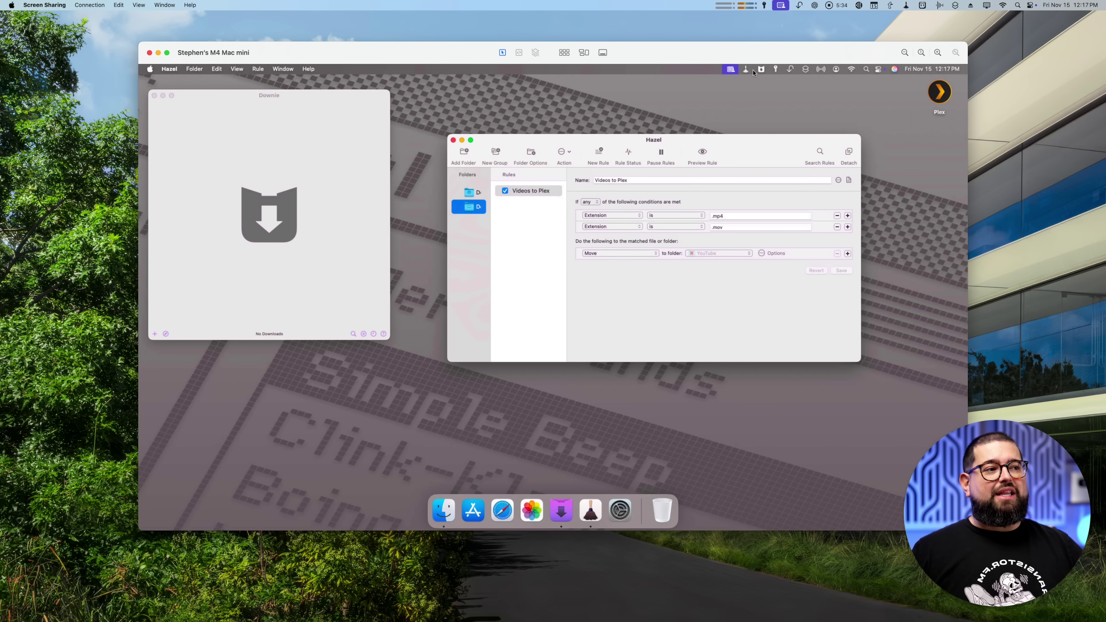
{"action": "left_click", "coordinate": [743, 70]}
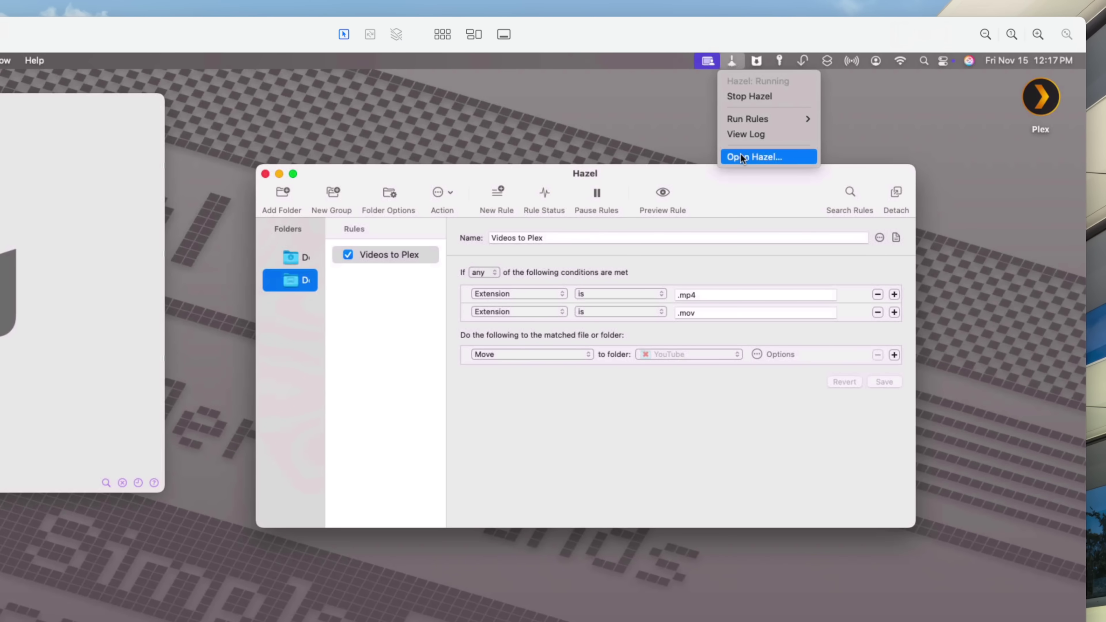
{"action": "left_click", "coordinate": [760, 129]}
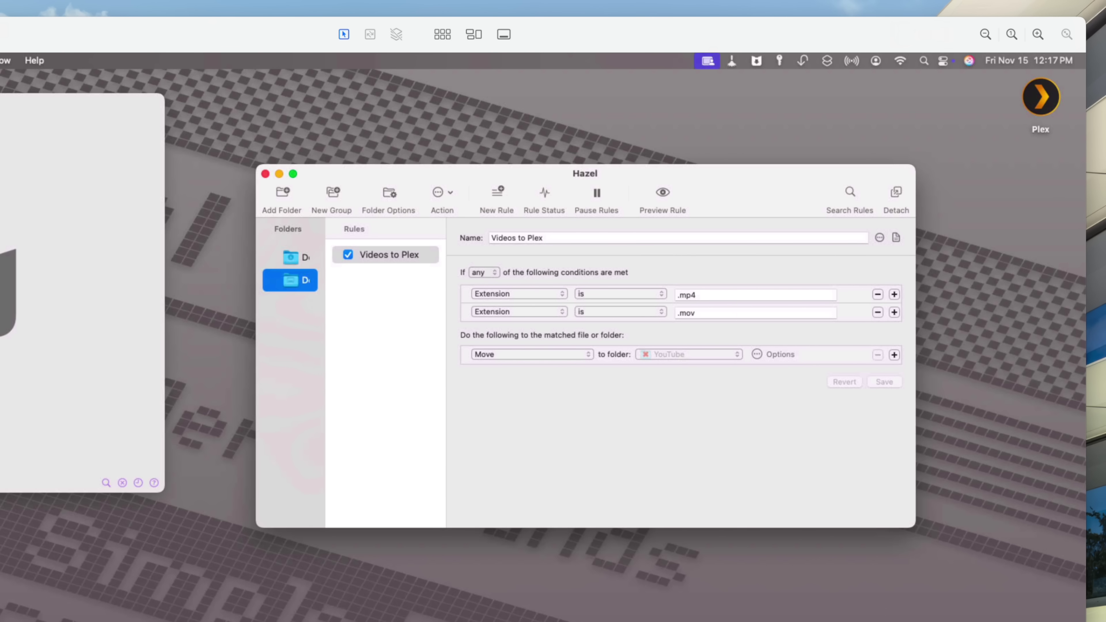
{"action": "key", "text": "super+comma"}
{"action": "left_click", "coordinate": [421, 215]}
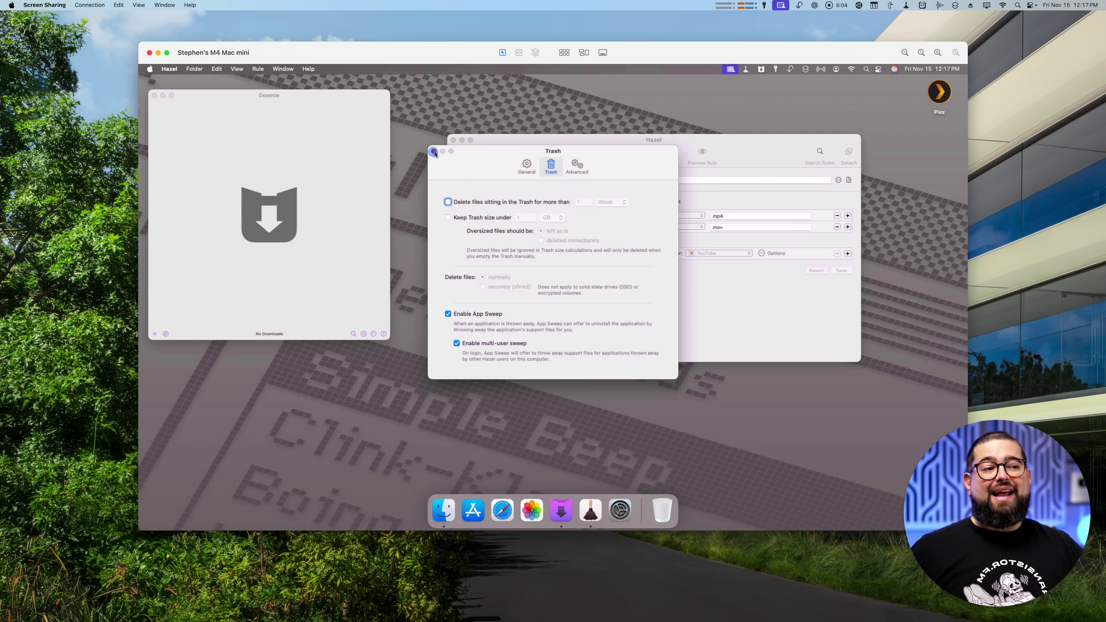
{"action": "key", "text": "super+w"}
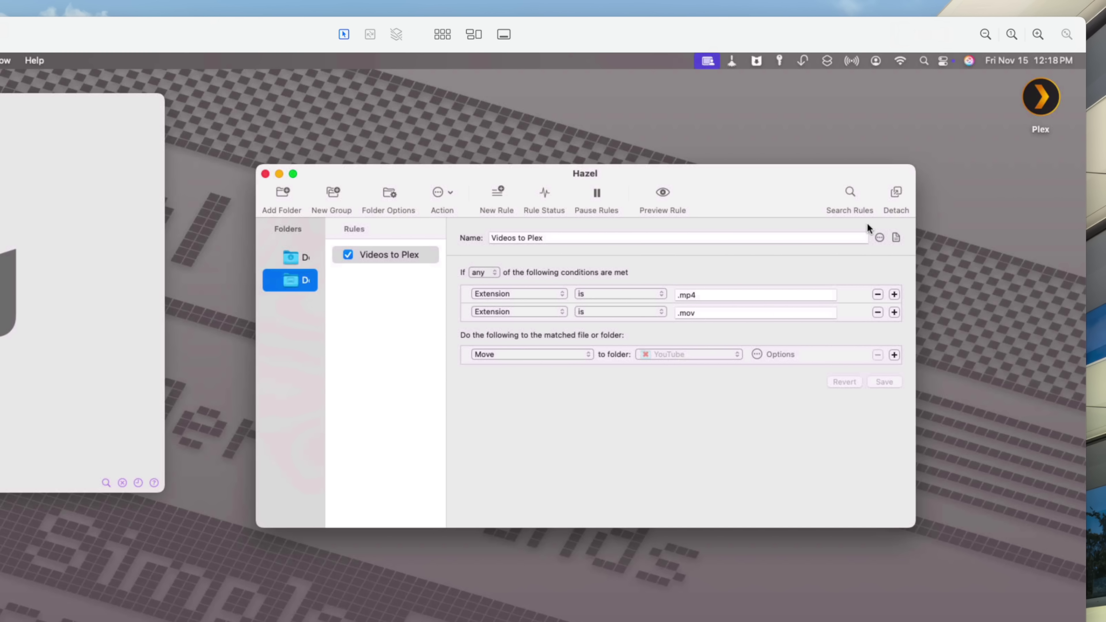
Browse the videos in the Plex volume's YouTube folder, then close the Finder window
{"action": "double_click", "coordinate": [1043, 97]}
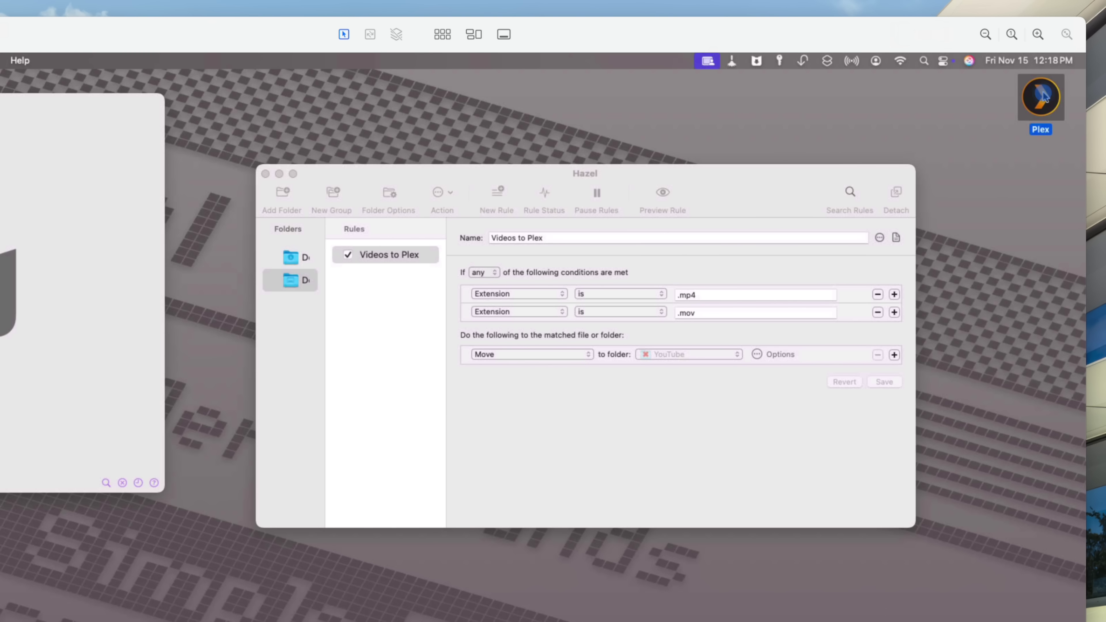
{"action": "left_click", "coordinate": [433, 399]}
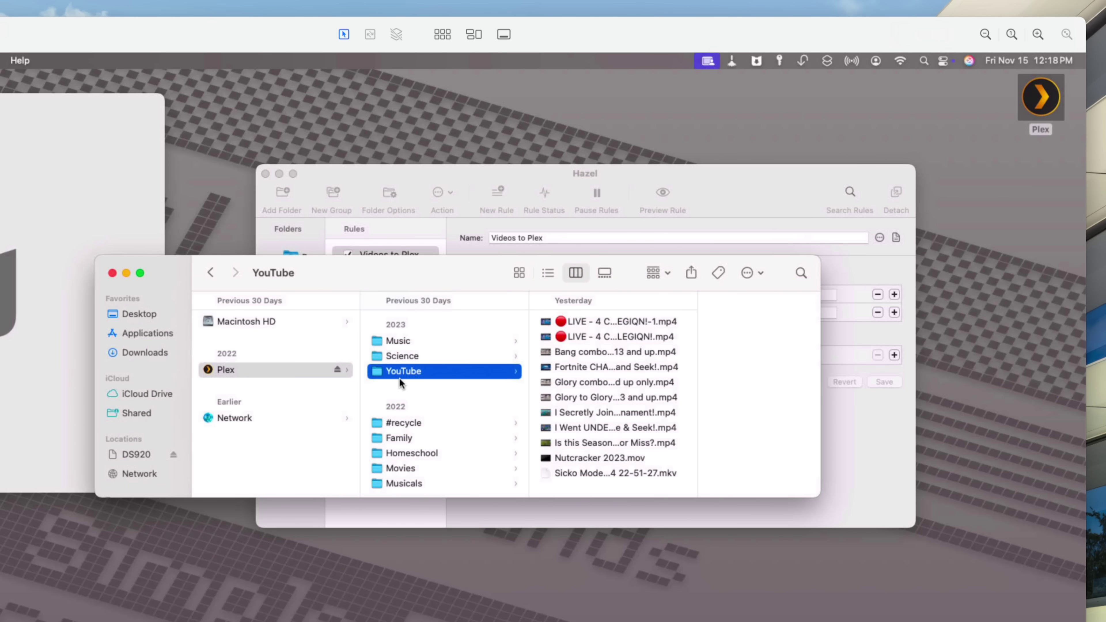
{"action": "left_click", "coordinate": [112, 274]}
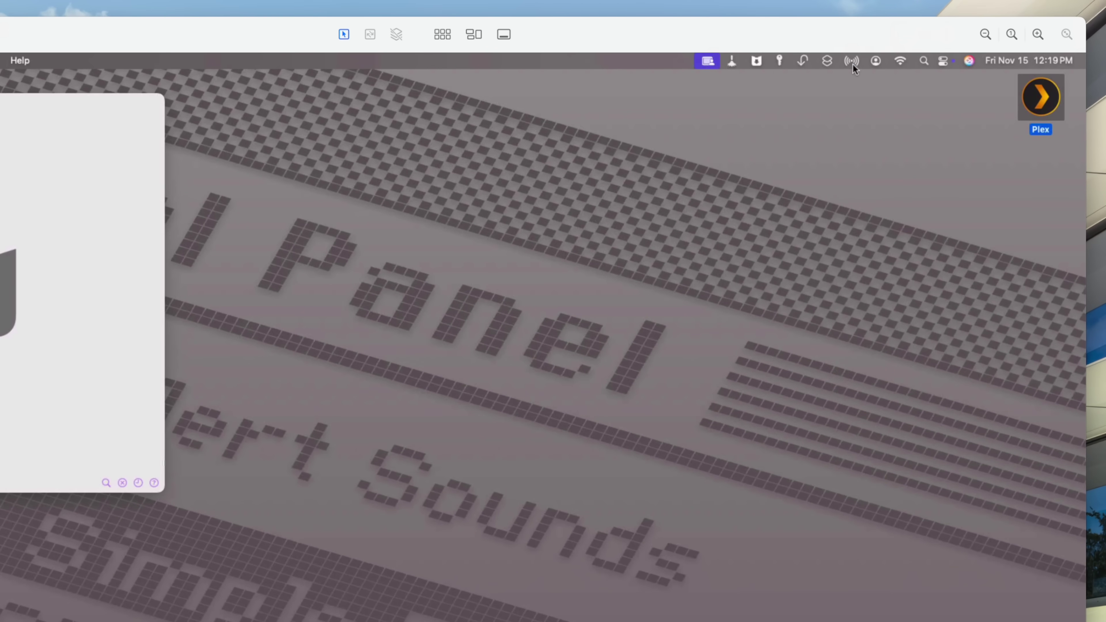
Check Screens Connect's version from its menu-bar icon, then close the About window
{"action": "left_click", "coordinate": [821, 70]}
{"action": "left_click", "coordinate": [840, 304]}
{"action": "left_click_drag", "start_coordinate": [454, 207], "coordinate": [476, 249]}
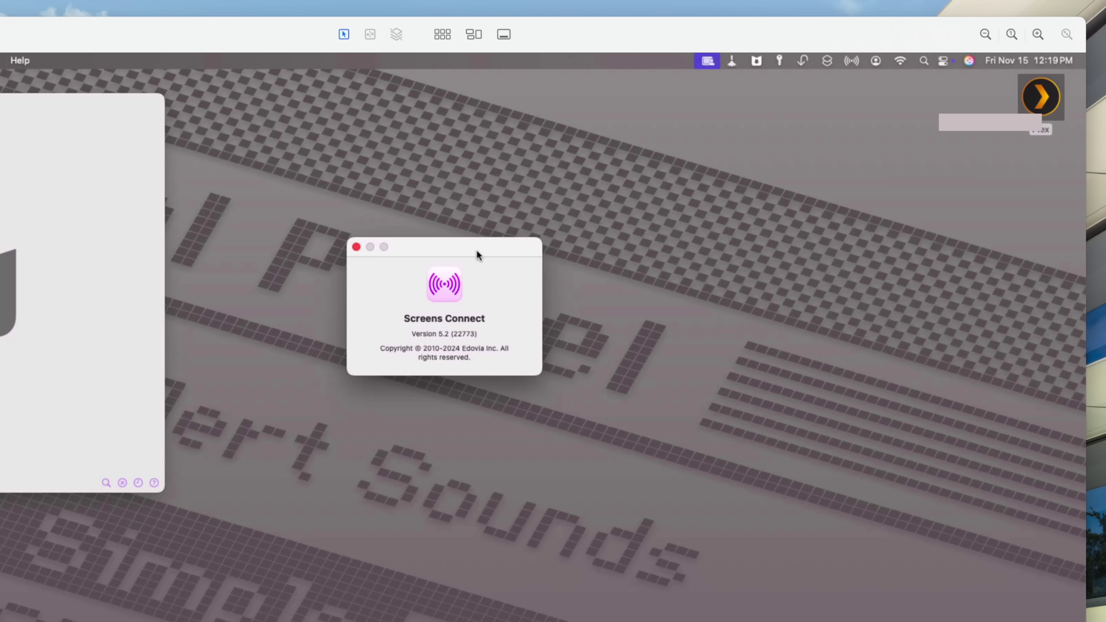
{"action": "left_click", "coordinate": [356, 248]}
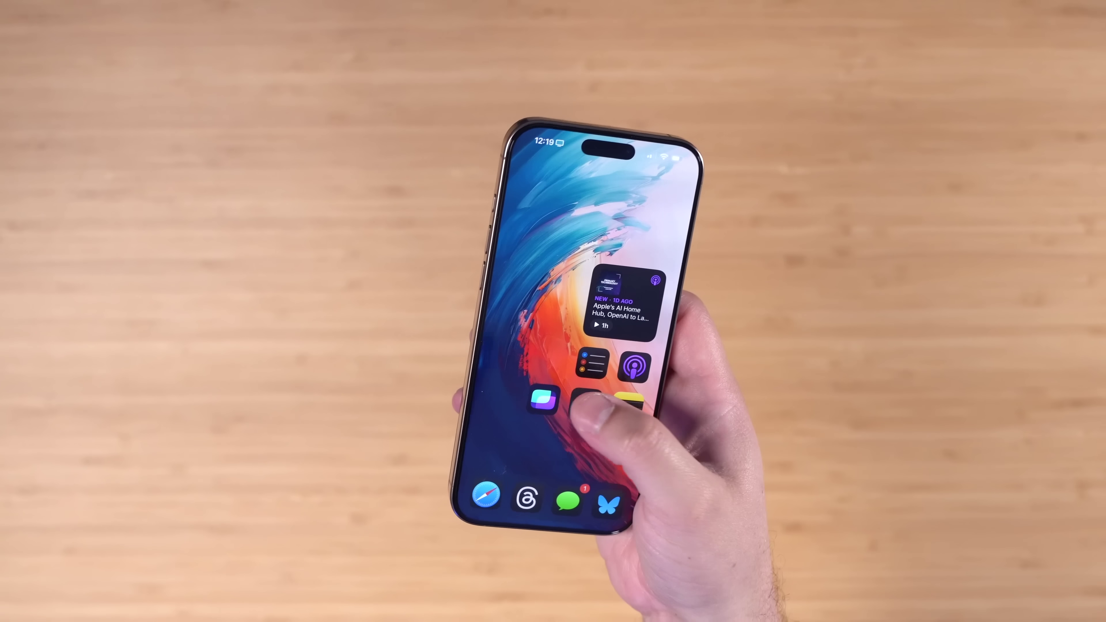
On the iPhone, connect Screens to the M4 Mac mini, zoom in and pan the desktop
{"action": "left_click", "coordinate": [552, 396]}
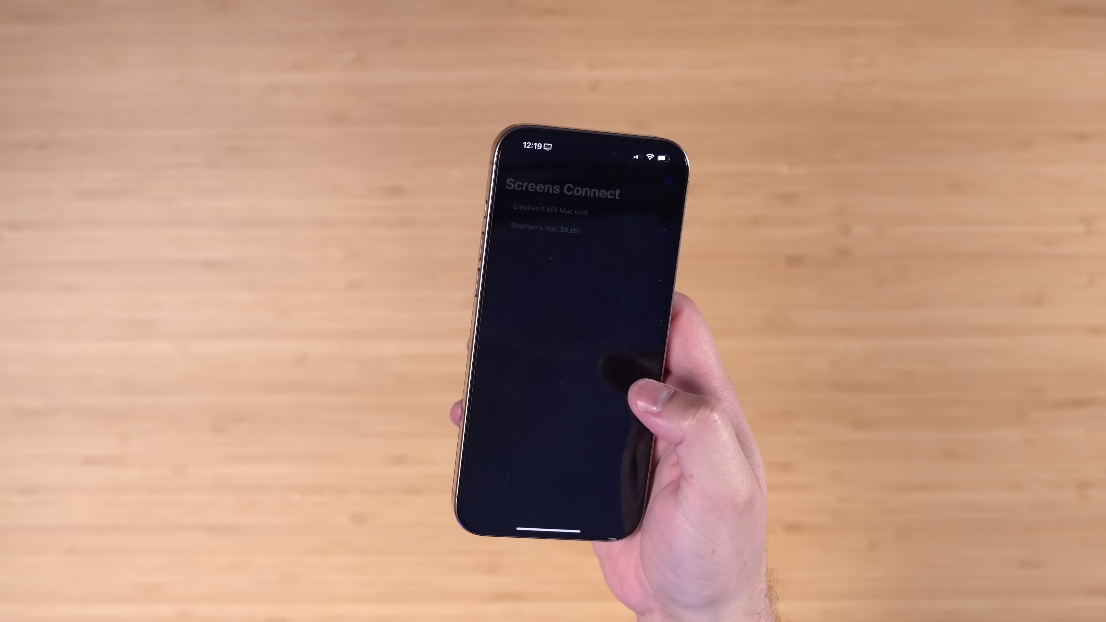
{"action": "left_click", "coordinate": [544, 212]}
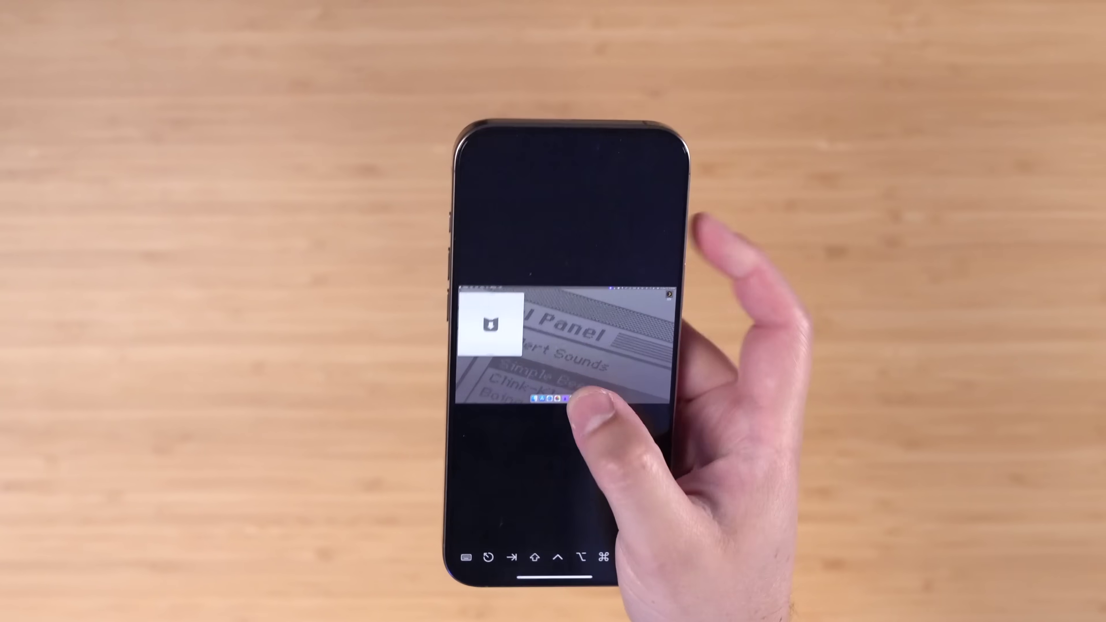
{"action": "double_click", "coordinate": [585, 399]}
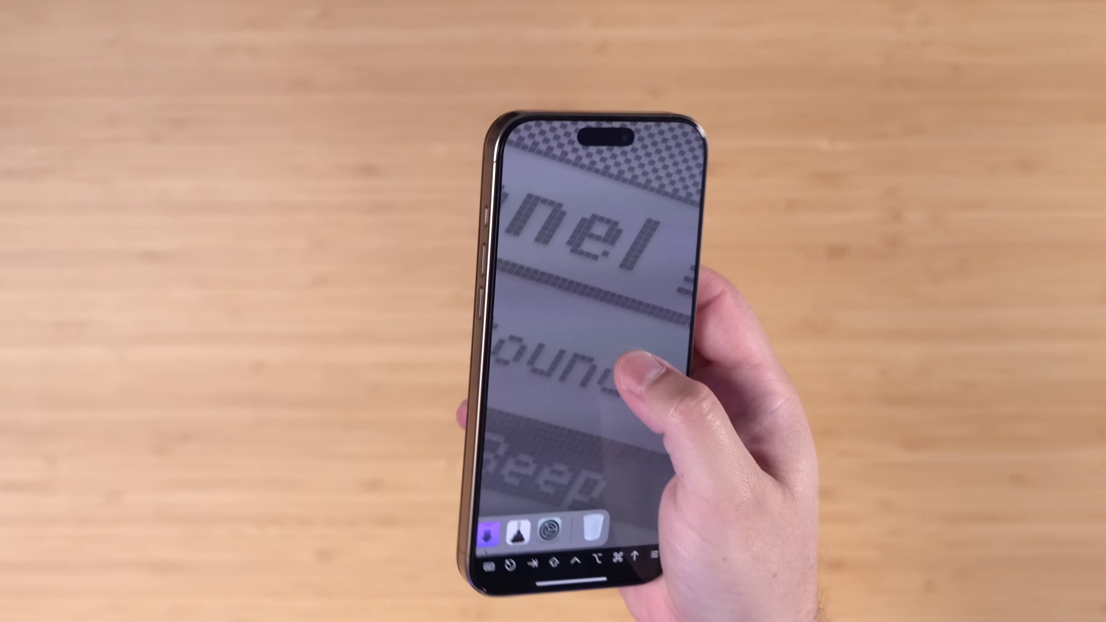
{"action": "left_click_drag", "start_coordinate": [630, 362], "coordinate": [607, 391]}
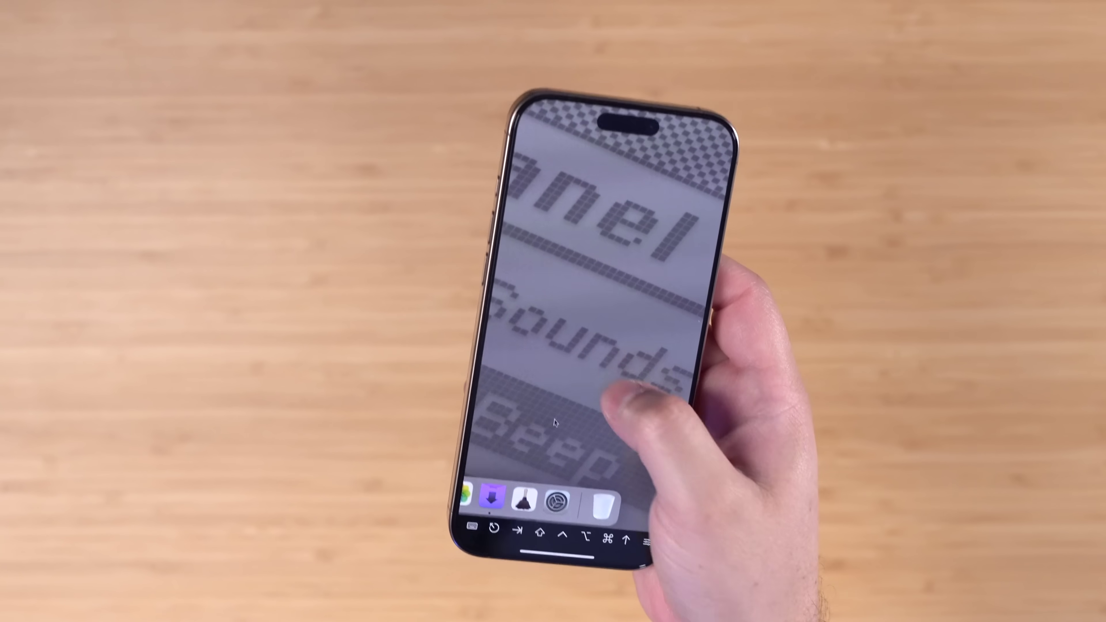
{"action": "left_click_drag", "start_coordinate": [629, 354], "coordinate": [585, 365]}
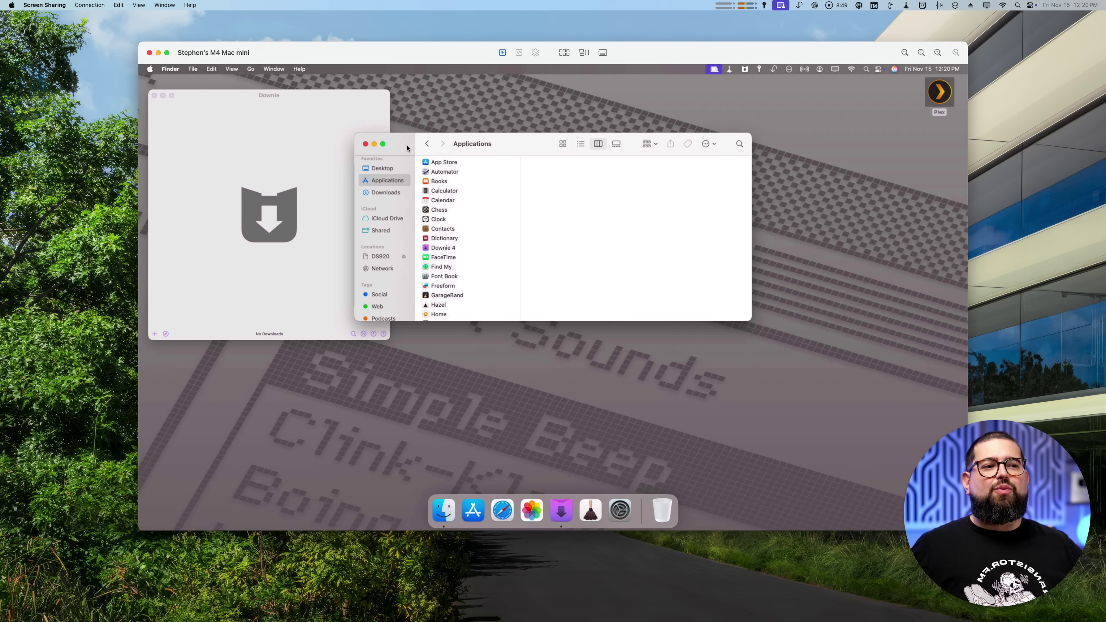
Show the Finder status bar with item count and free space, close Applications, then check Downie's downloads
{"action": "left_click_drag", "start_coordinate": [407, 148], "coordinate": [496, 149]}
{"action": "left_click", "coordinate": [250, 70]}
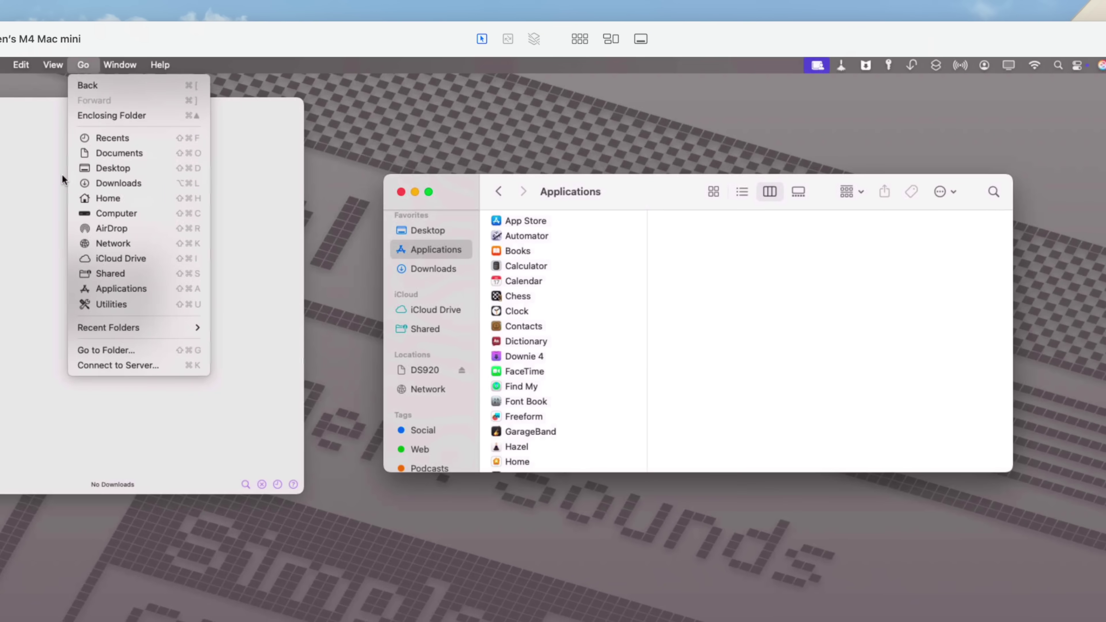
{"action": "mouse_move", "coordinate": [229, 76]}
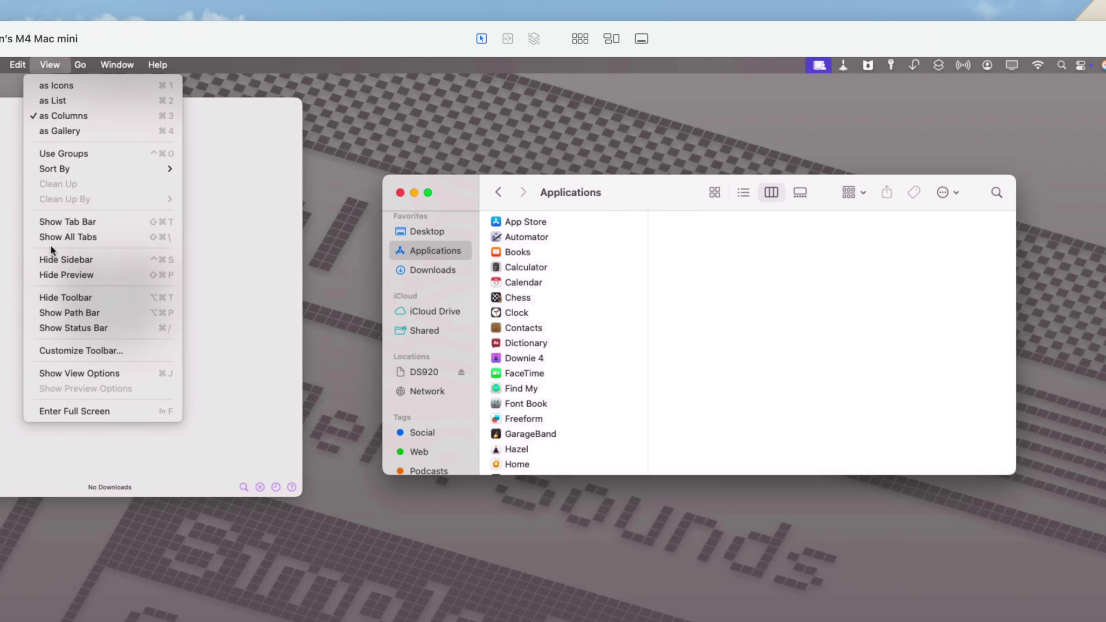
{"action": "left_click", "coordinate": [87, 327]}
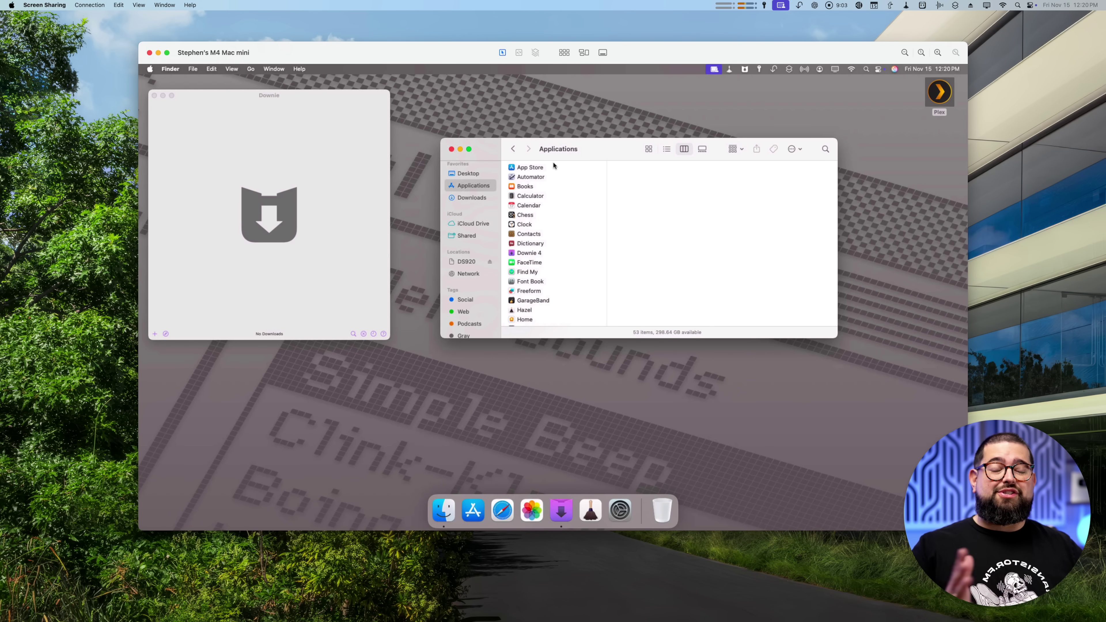
{"action": "left_click", "coordinate": [452, 151]}
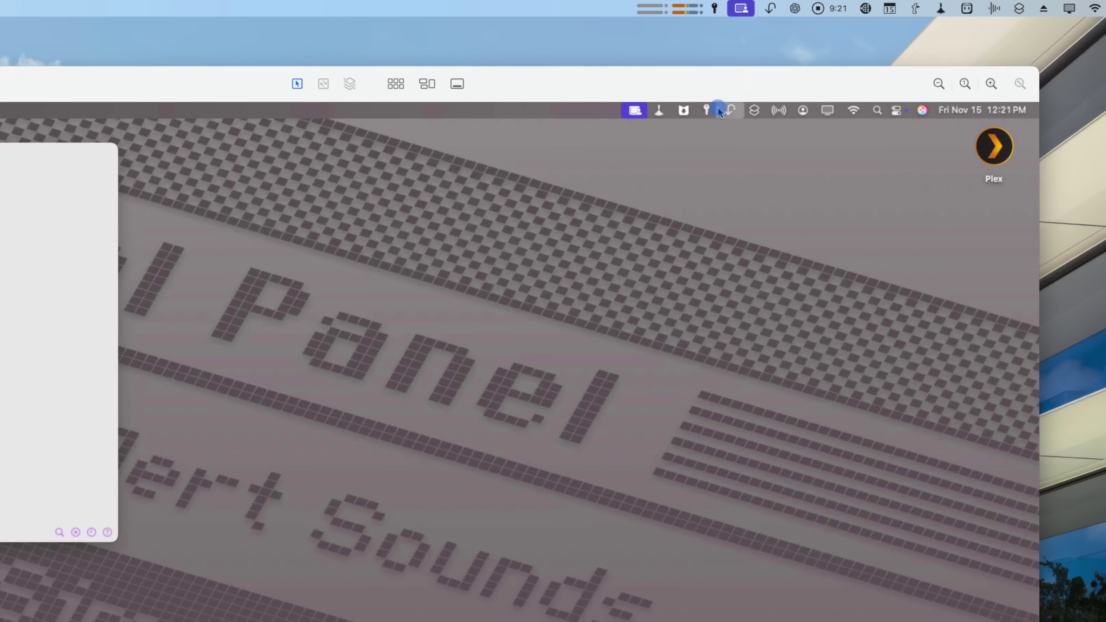
{"action": "left_click", "coordinate": [768, 68]}
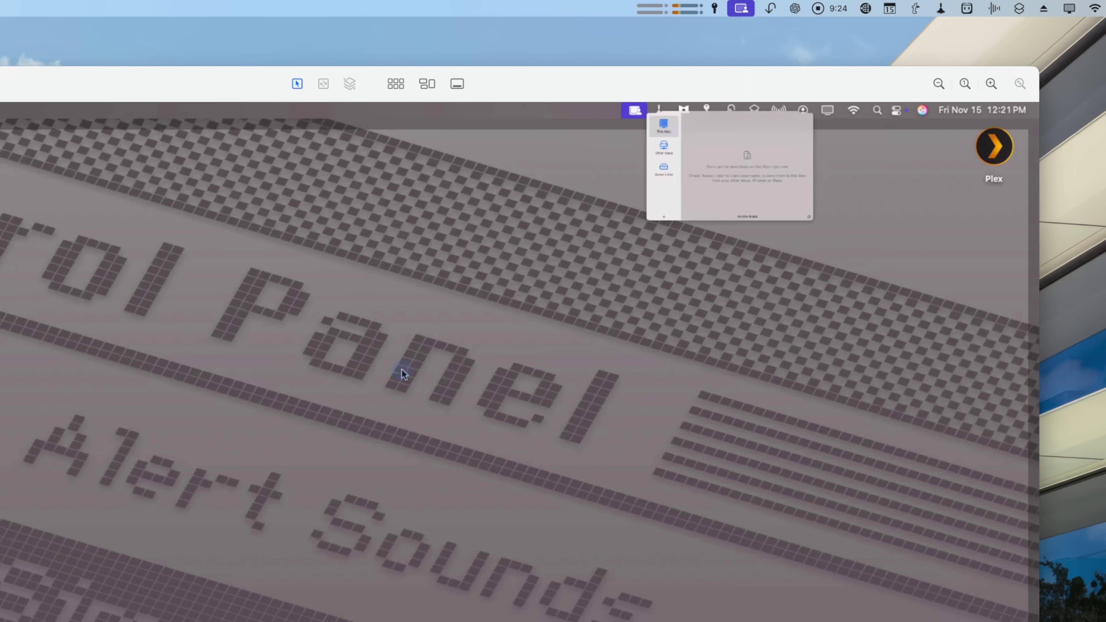
{"action": "left_click", "coordinate": [402, 369]}
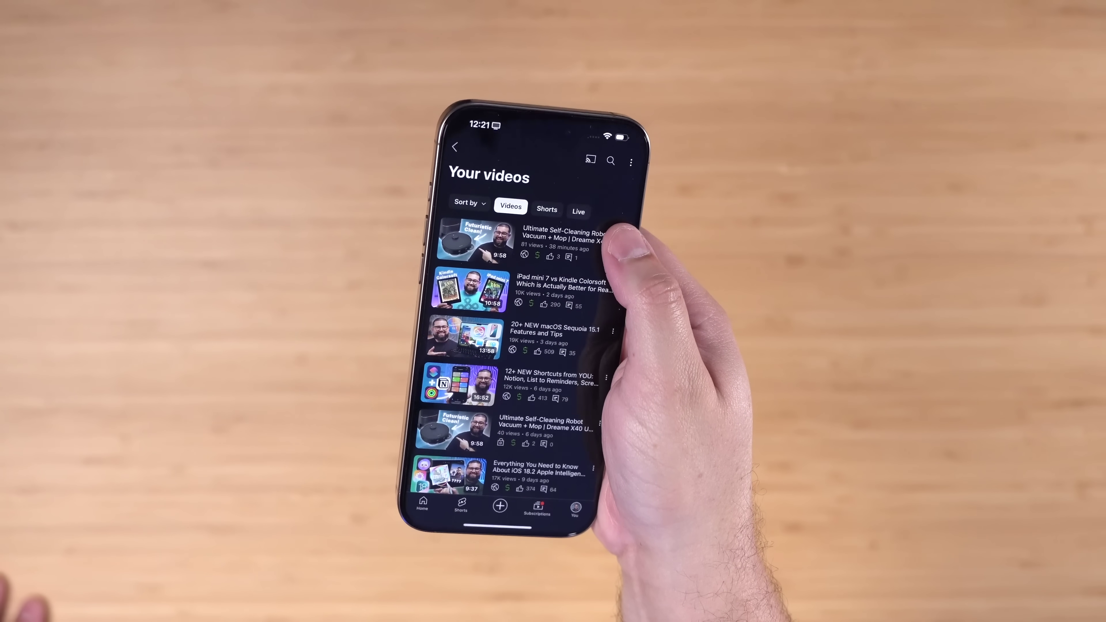
{"action": "left_click", "coordinate": [621, 237]}
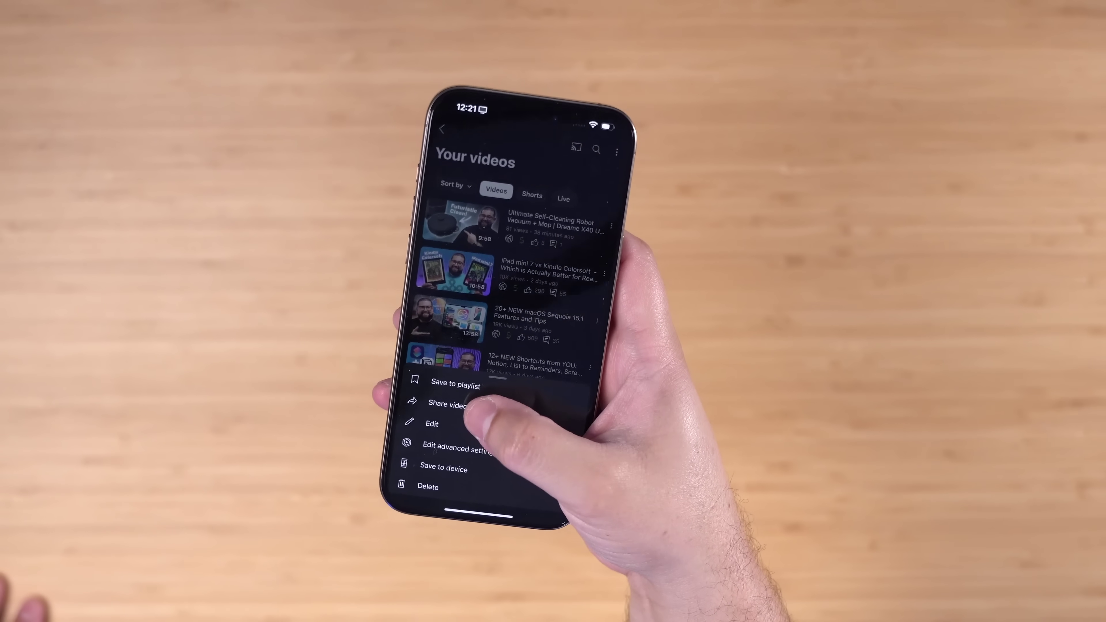
Share the YouTube video's link to Transloader for downloading on the M4 Mac mini
{"action": "left_click", "coordinate": [457, 403]}
{"action": "left_click_drag", "start_coordinate": [544, 403], "coordinate": [457, 403]}
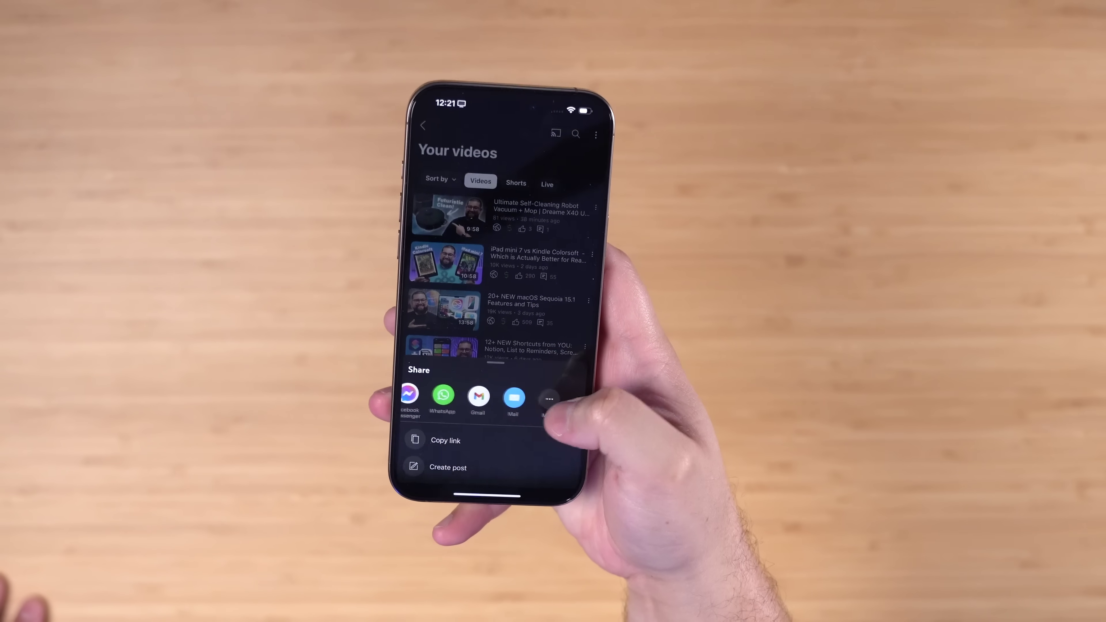
{"action": "left_click_drag", "start_coordinate": [555, 420], "coordinate": [567, 456]}
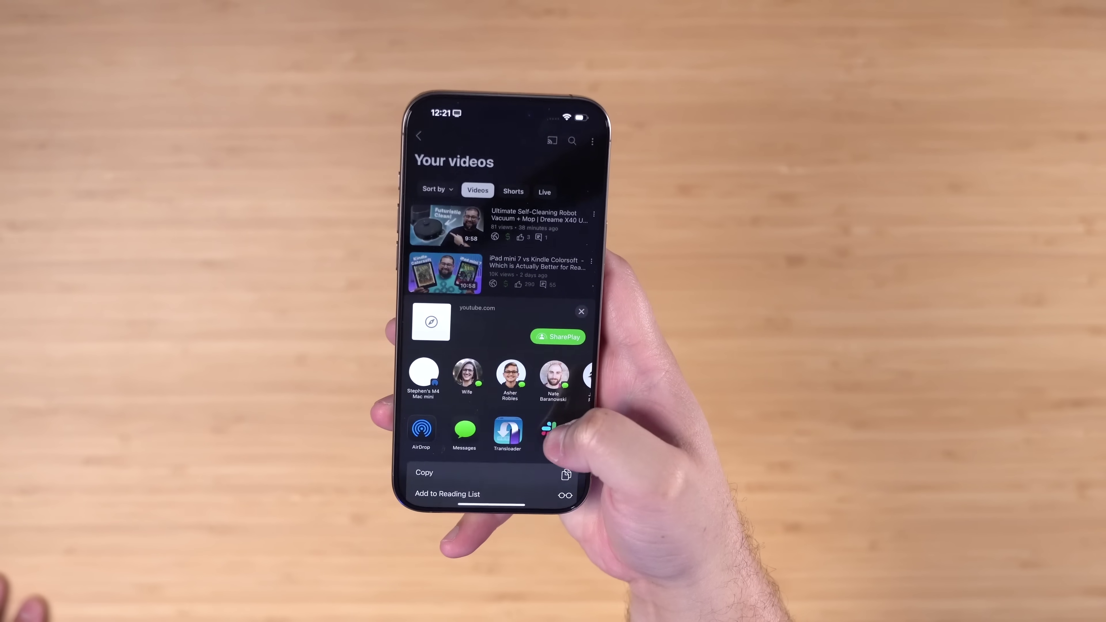
{"action": "left_click", "coordinate": [496, 435]}
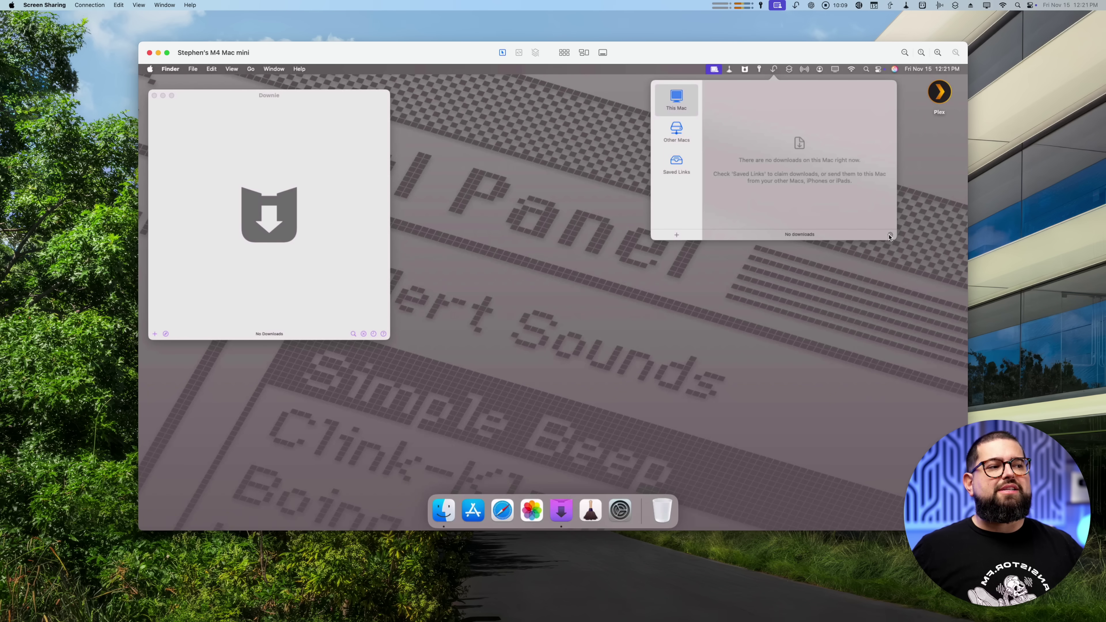
Review Transloader's Actions preferences, which open every link in Downie 4, then close them and open Photos' menu
{"action": "left_click", "coordinate": [890, 235]}
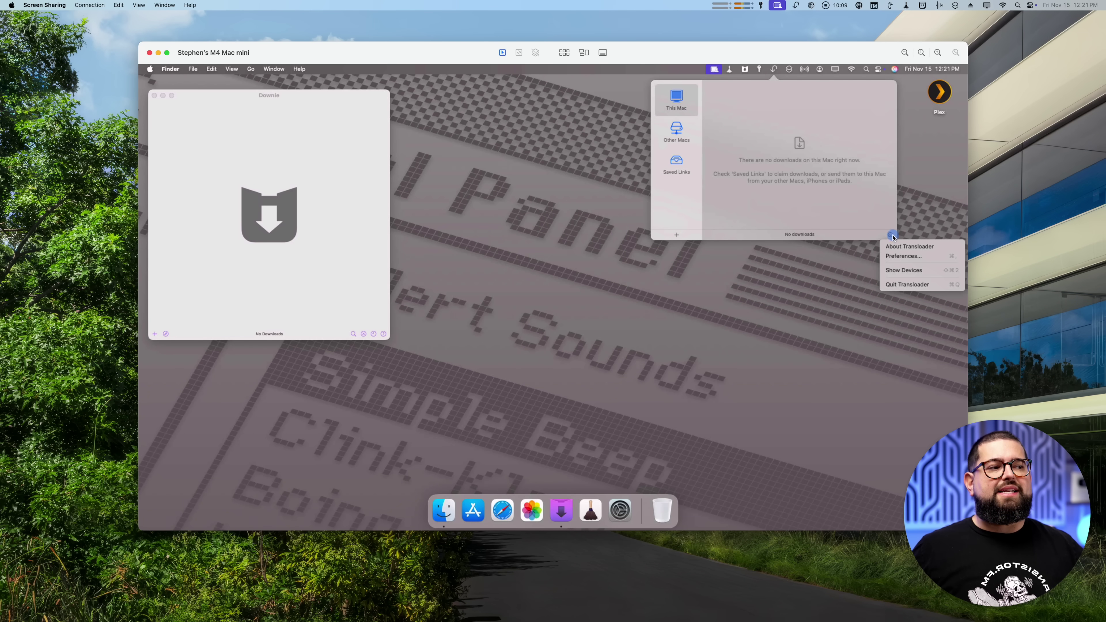
{"action": "left_click", "coordinate": [861, 257]}
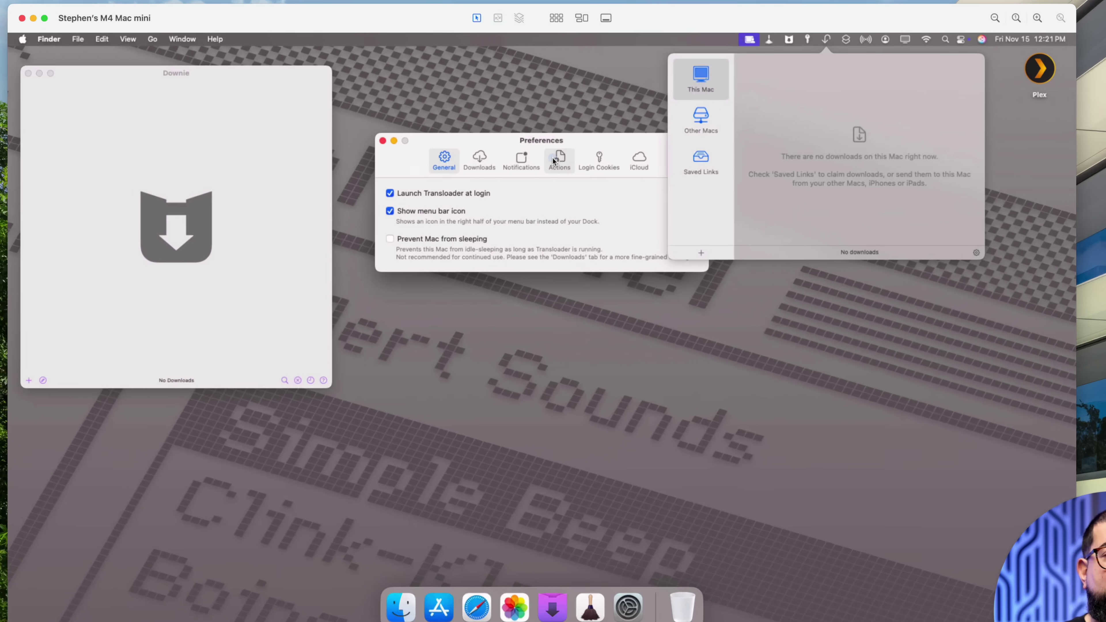
{"action": "left_click", "coordinate": [566, 158]}
{"action": "left_click_drag", "start_coordinate": [594, 134], "coordinate": [605, 312]}
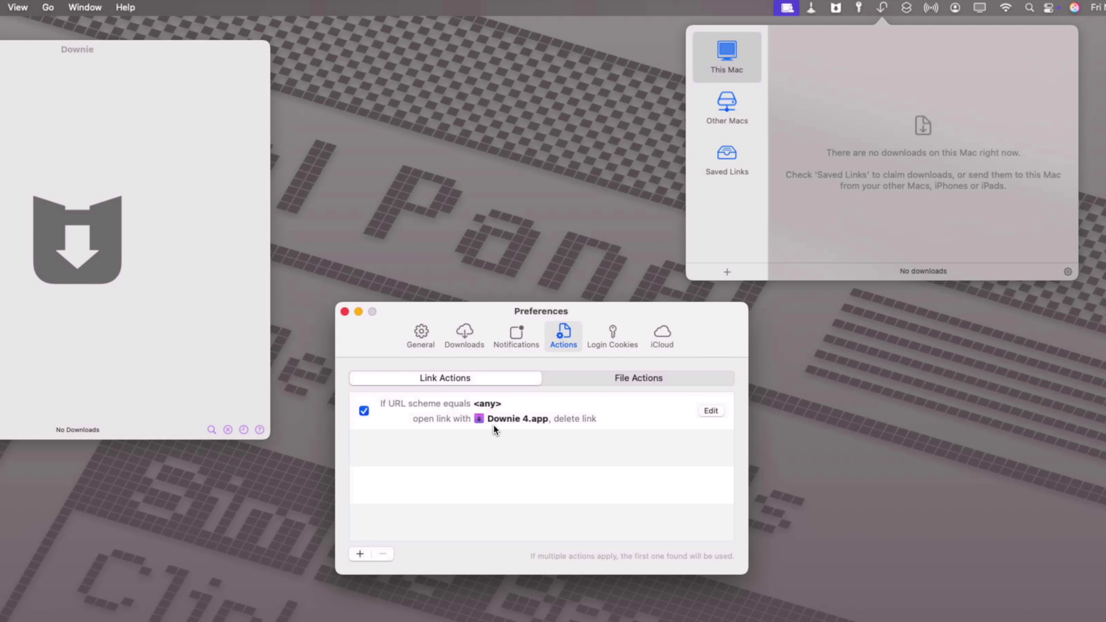
{"action": "left_click", "coordinate": [344, 312]}
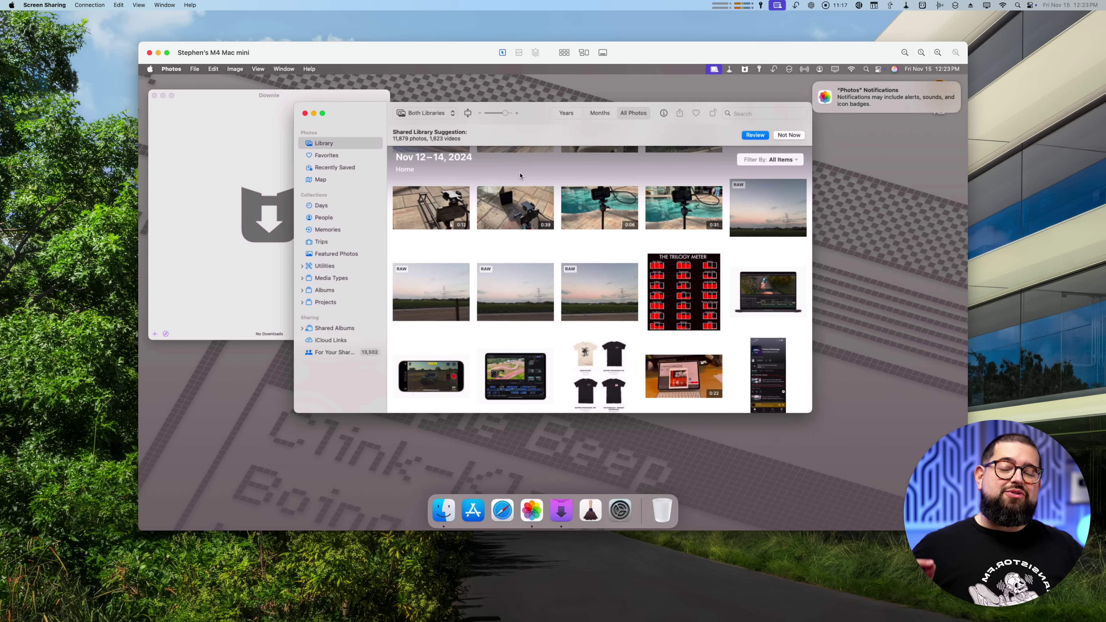
{"action": "left_click", "coordinate": [170, 69]}
Open Photos Settings to review its general options
{"action": "left_click", "coordinate": [185, 93]}
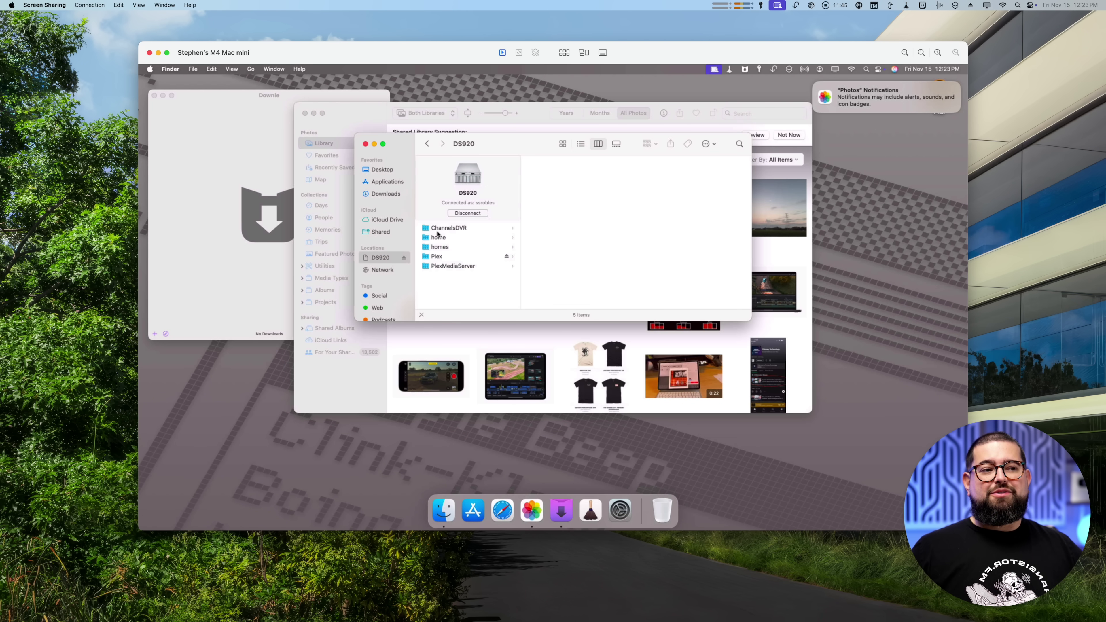
Open the home folder on the DS920 share, then dismiss the family account switching list
{"action": "left_click", "coordinate": [447, 238]}
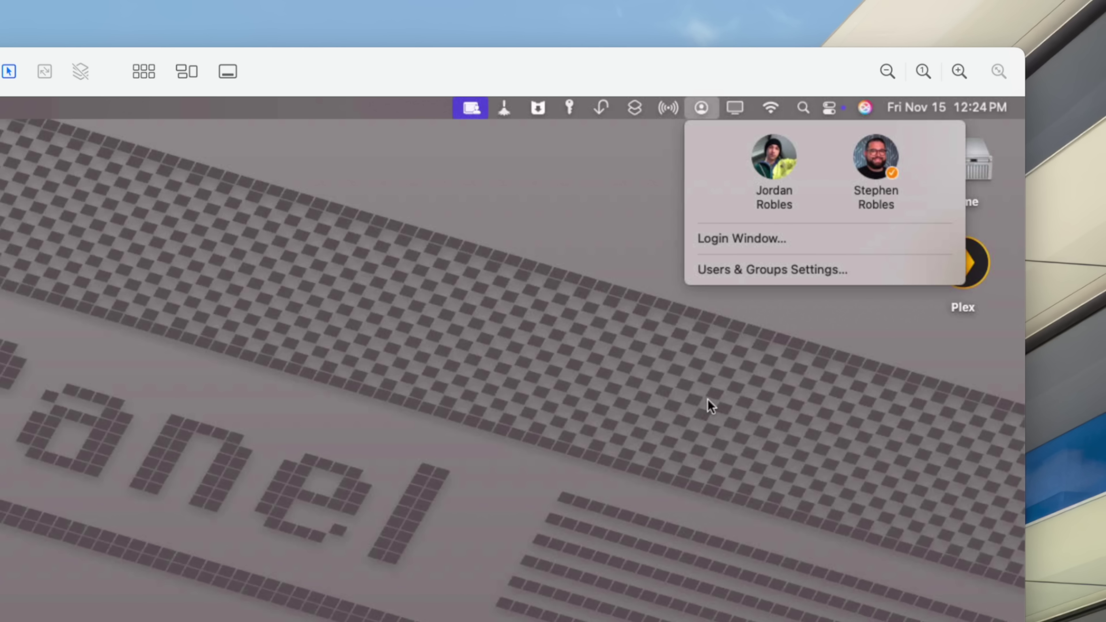
{"action": "left_click", "coordinate": [764, 435]}
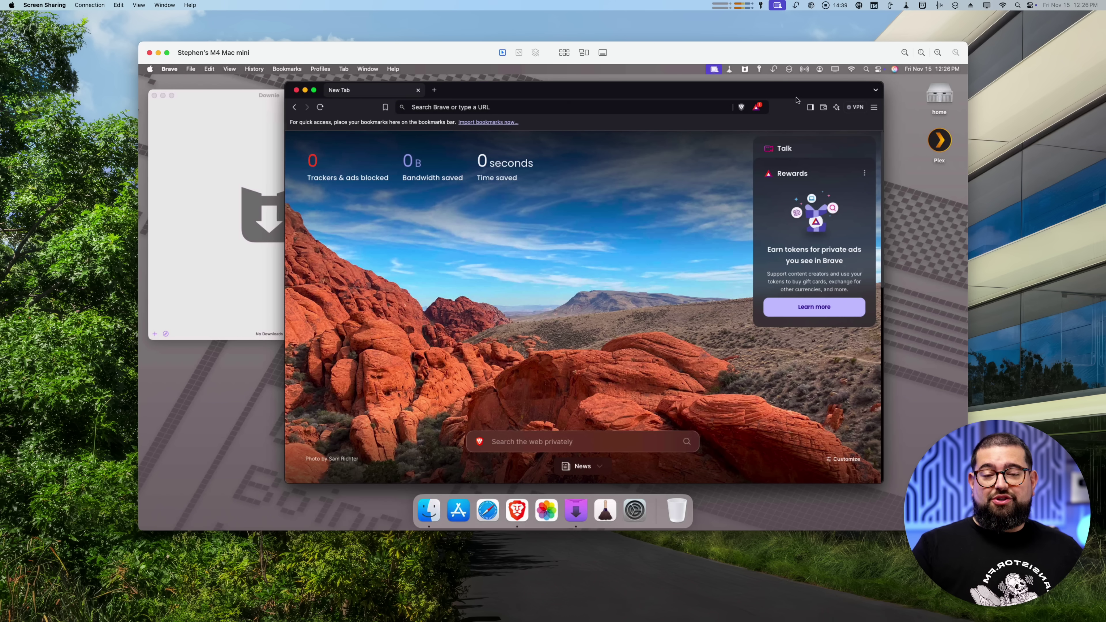
Search the web in Brave for 'icloud passwords extension'
{"action": "left_click", "coordinate": [625, 109]}
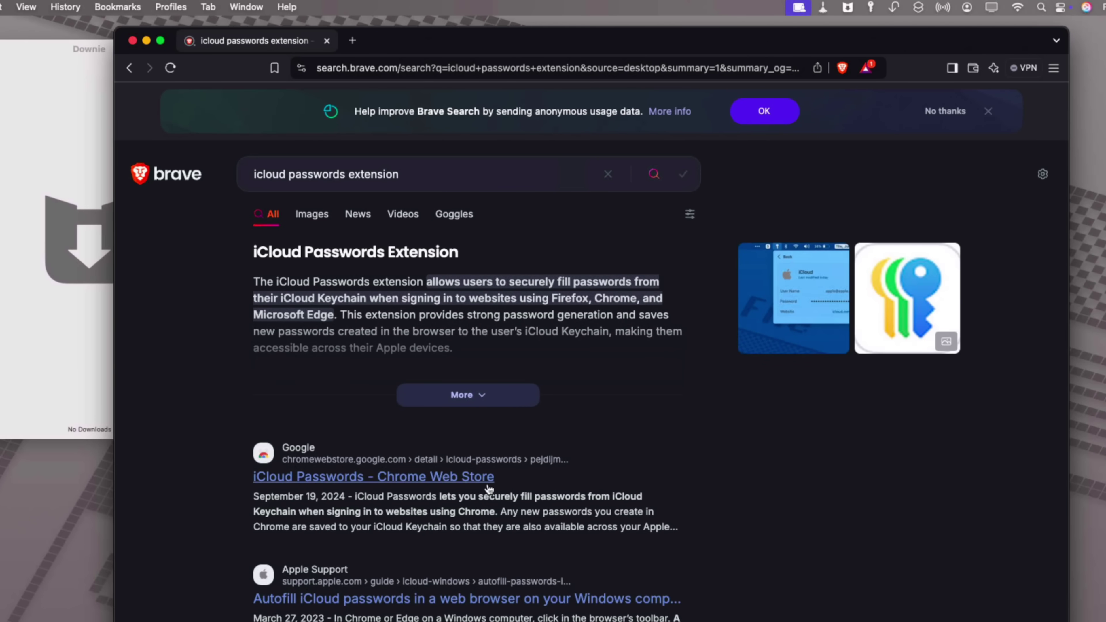
Install the iCloud Passwords extension from its Chrome Web Store page into Brave
{"action": "left_click", "coordinate": [442, 477]}
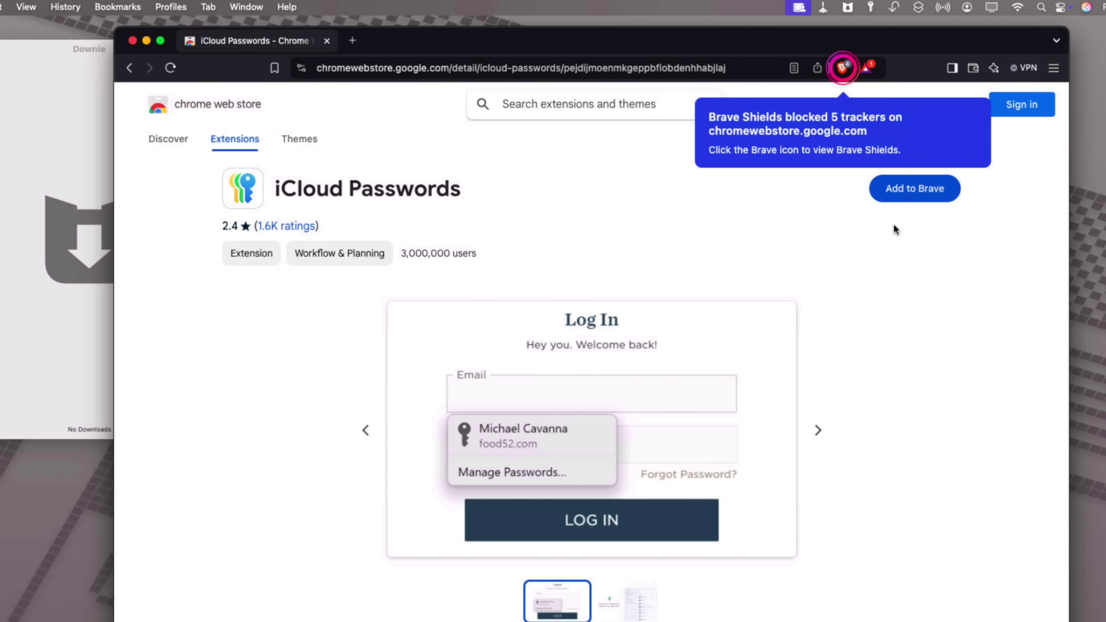
{"action": "left_click", "coordinate": [898, 188]}
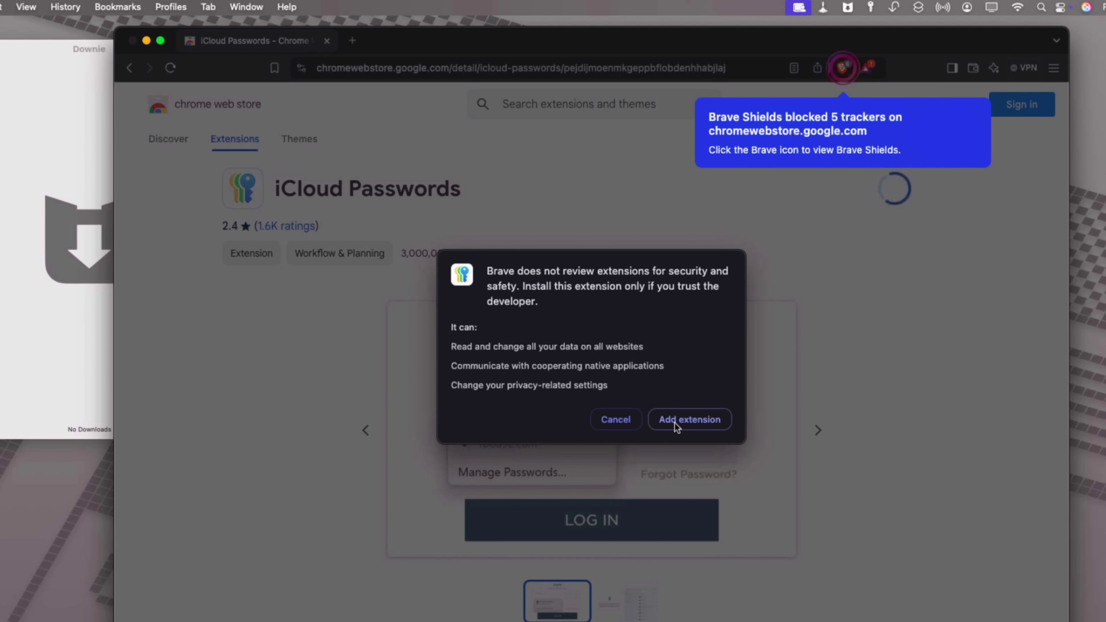
{"action": "left_click", "coordinate": [690, 419]}
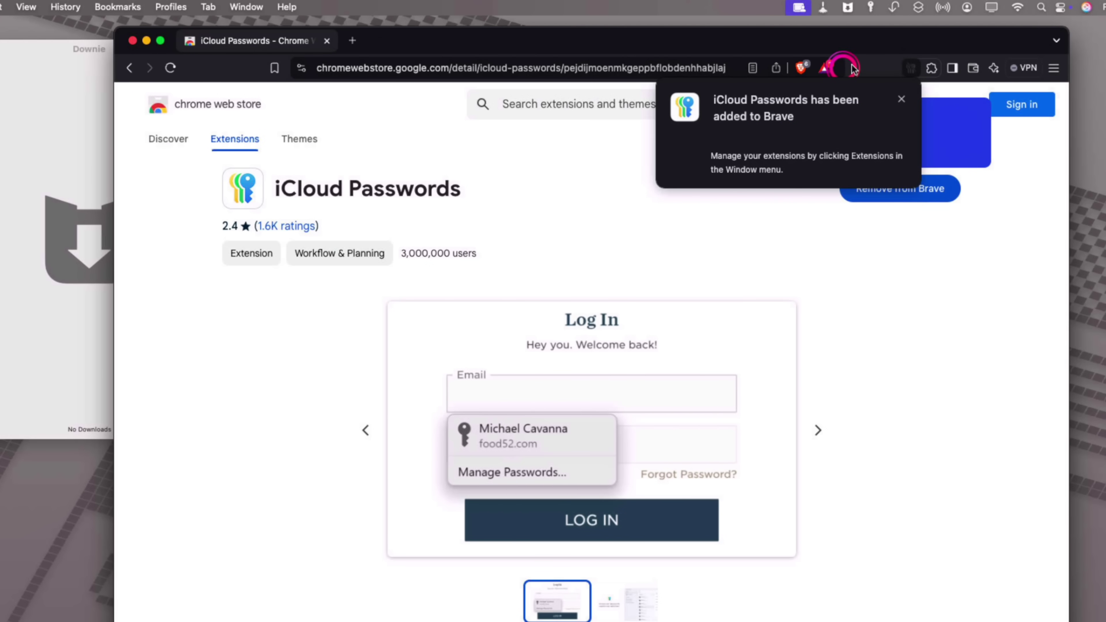
Pin iCloud Passwords to the toolbar, check its popup, and select the address for the Riverside URL
{"action": "left_click", "coordinate": [932, 67]}
{"action": "left_click", "coordinate": [882, 182]}
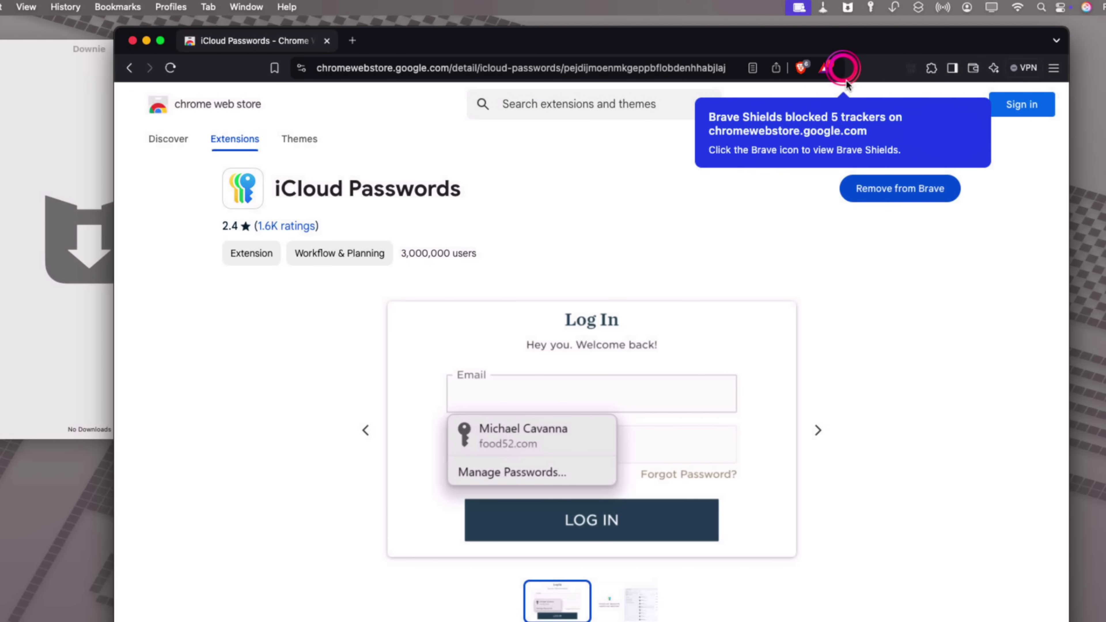
{"action": "left_click", "coordinate": [911, 68]}
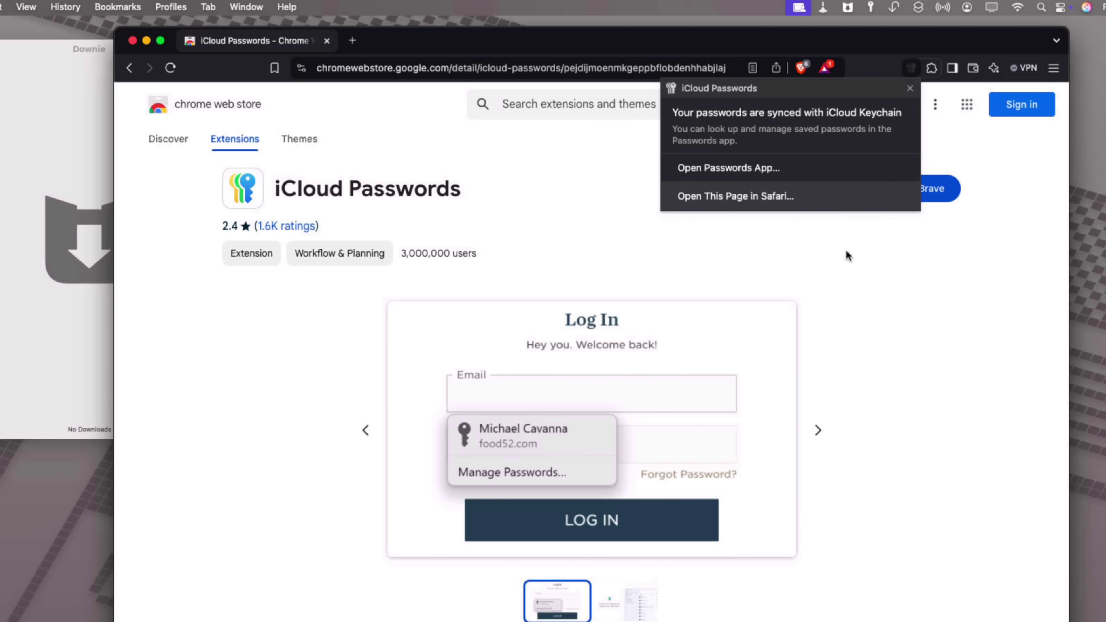
{"action": "left_click", "coordinate": [840, 312]}
{"action": "left_click", "coordinate": [440, 70]}
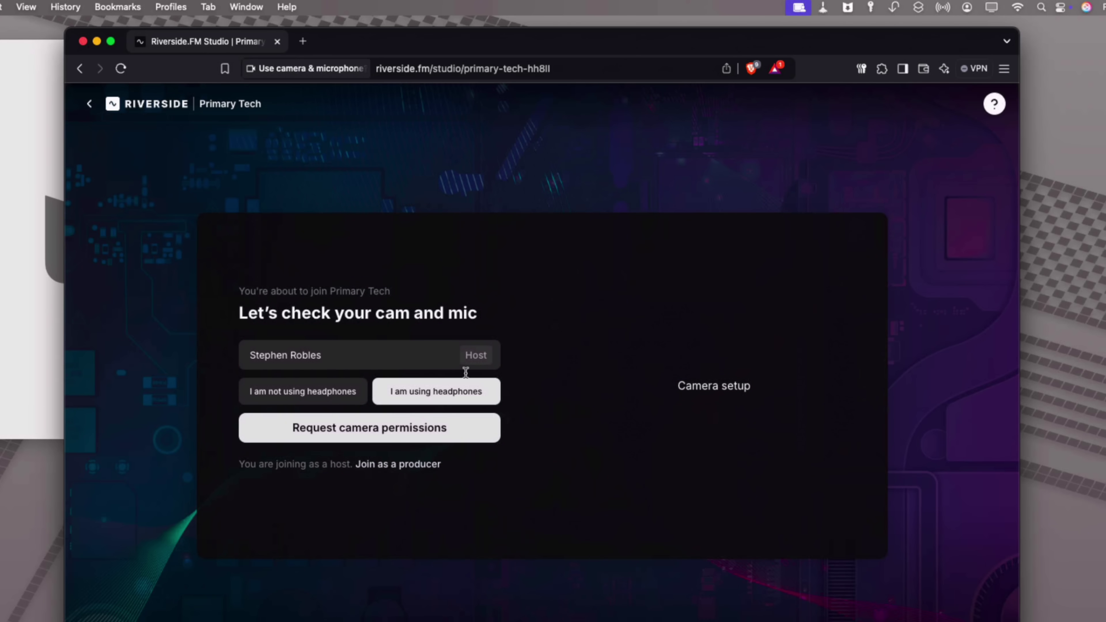
Allow Riverside camera and microphone access forever, permit macOS camera use, and check the selected microphone
{"action": "left_click", "coordinate": [465, 172]}
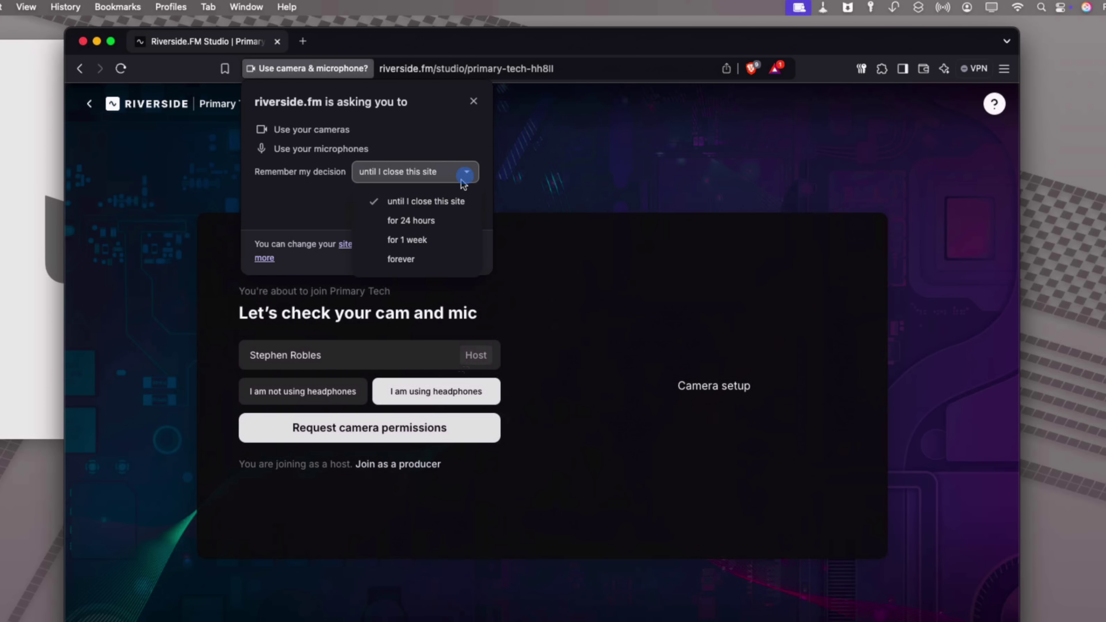
{"action": "left_click", "coordinate": [412, 263]}
{"action": "left_click", "coordinate": [450, 211]}
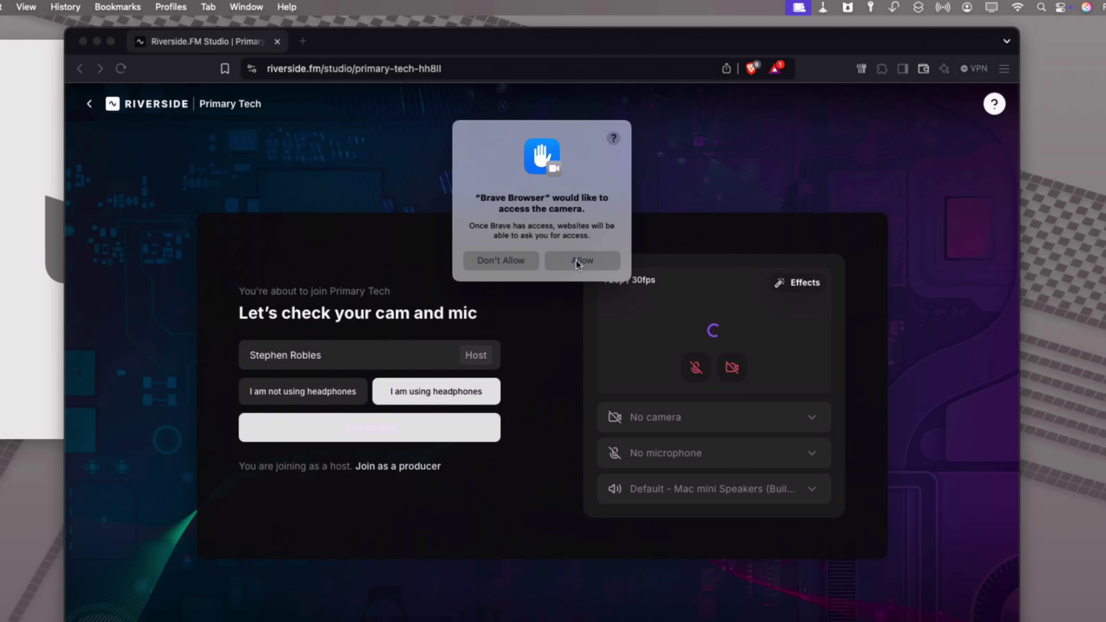
{"action": "left_click", "coordinate": [580, 260]}
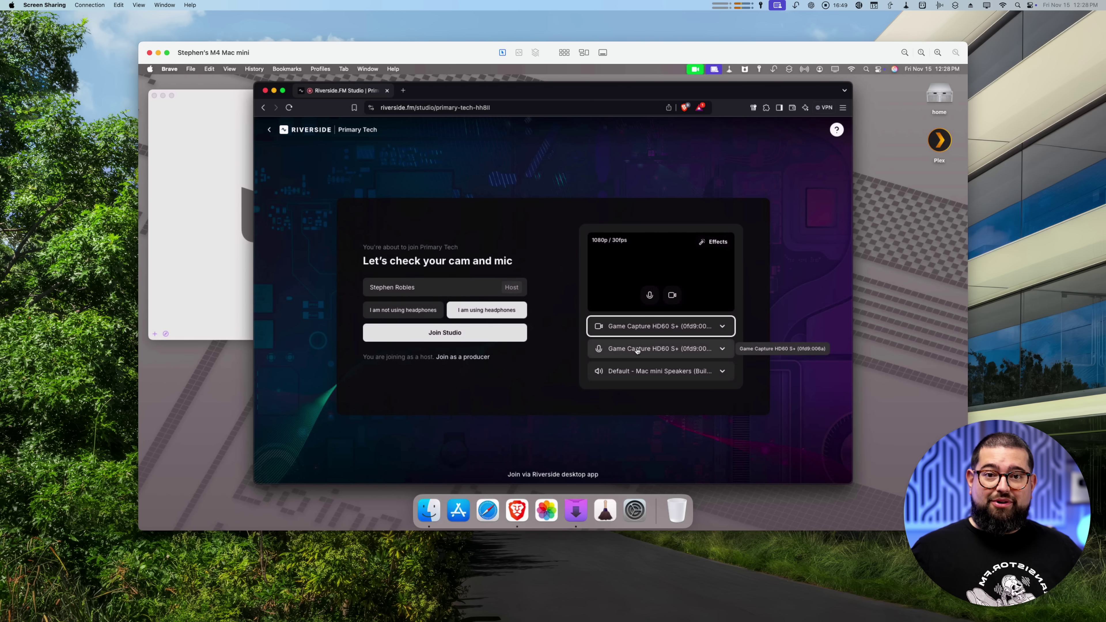
{"action": "key", "text": "Tab"}
{"action": "key", "text": "Tab"}
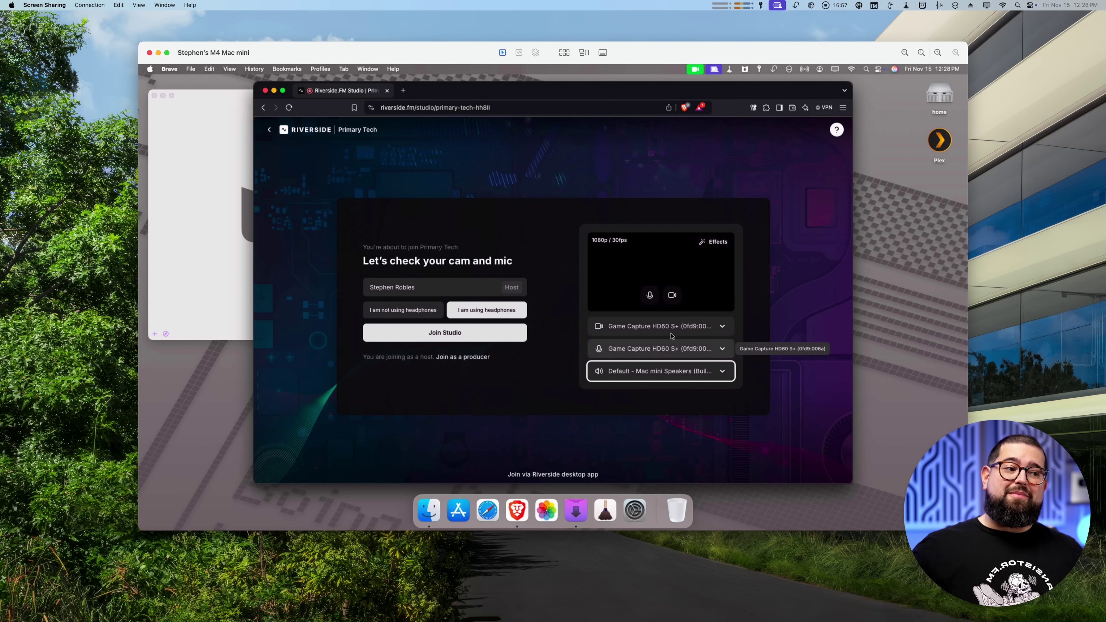
{"action": "left_click", "coordinate": [668, 352]}
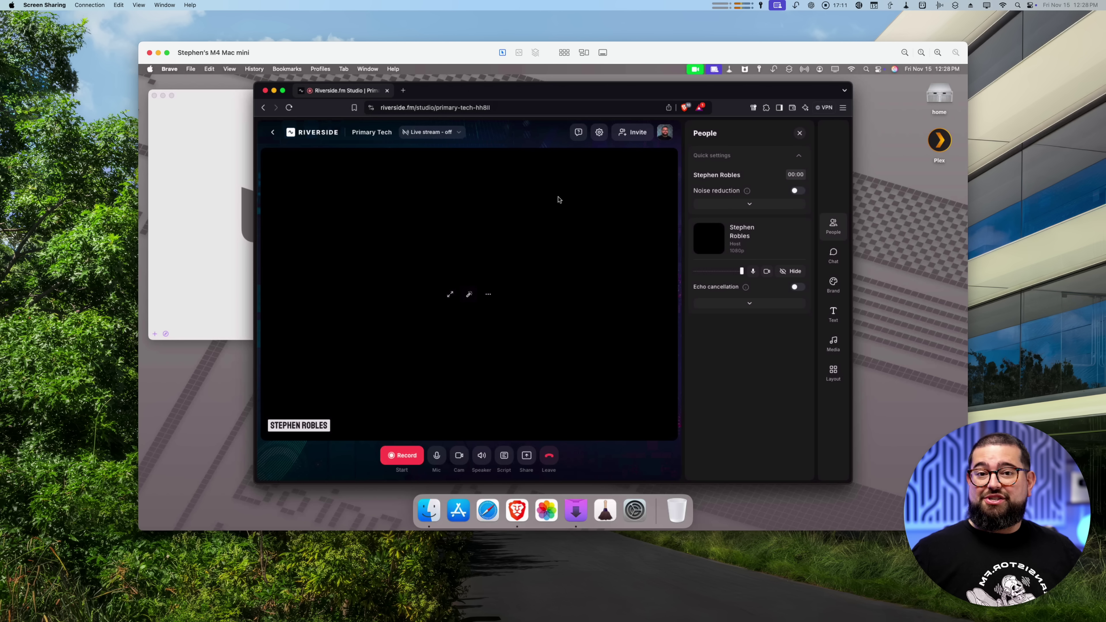
{"action": "left_click", "coordinate": [448, 132]}
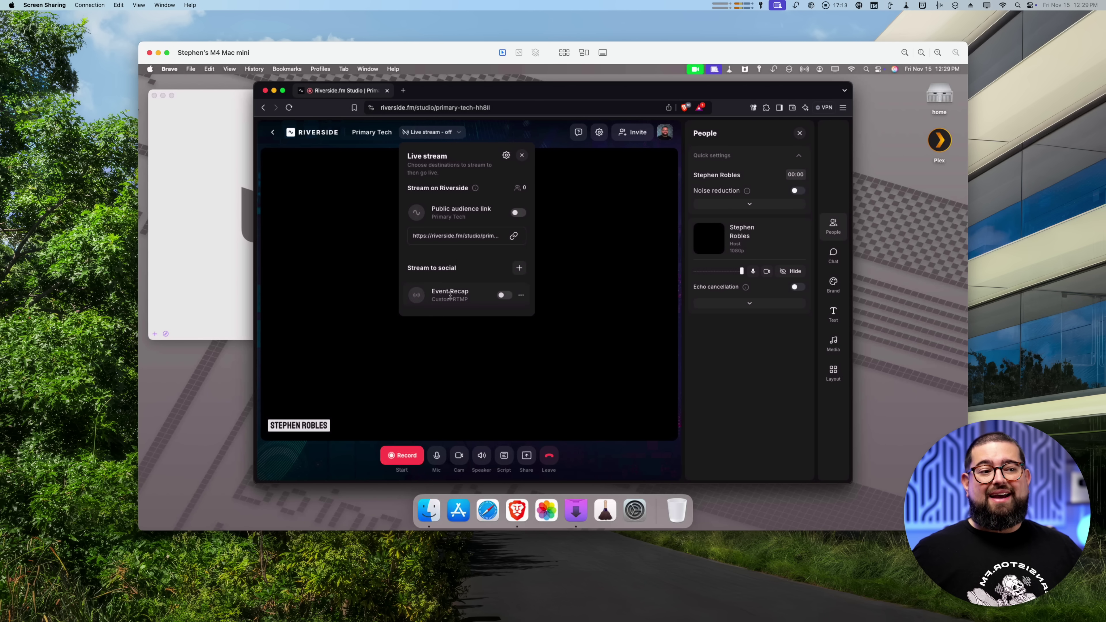
{"action": "left_click", "coordinate": [519, 267]}
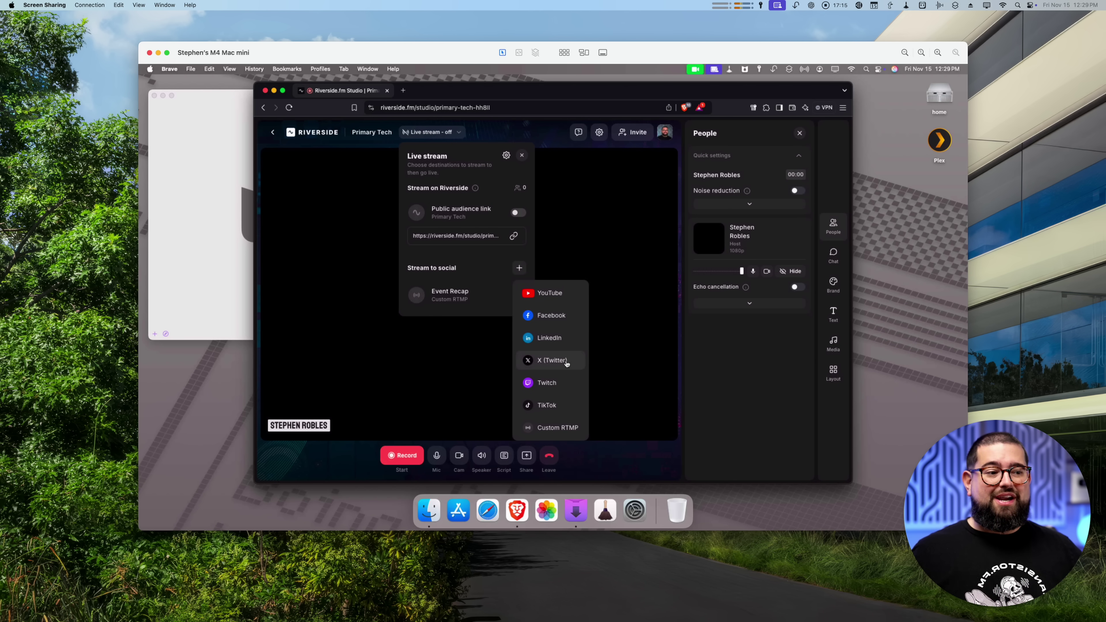
{"action": "left_click", "coordinate": [707, 391]}
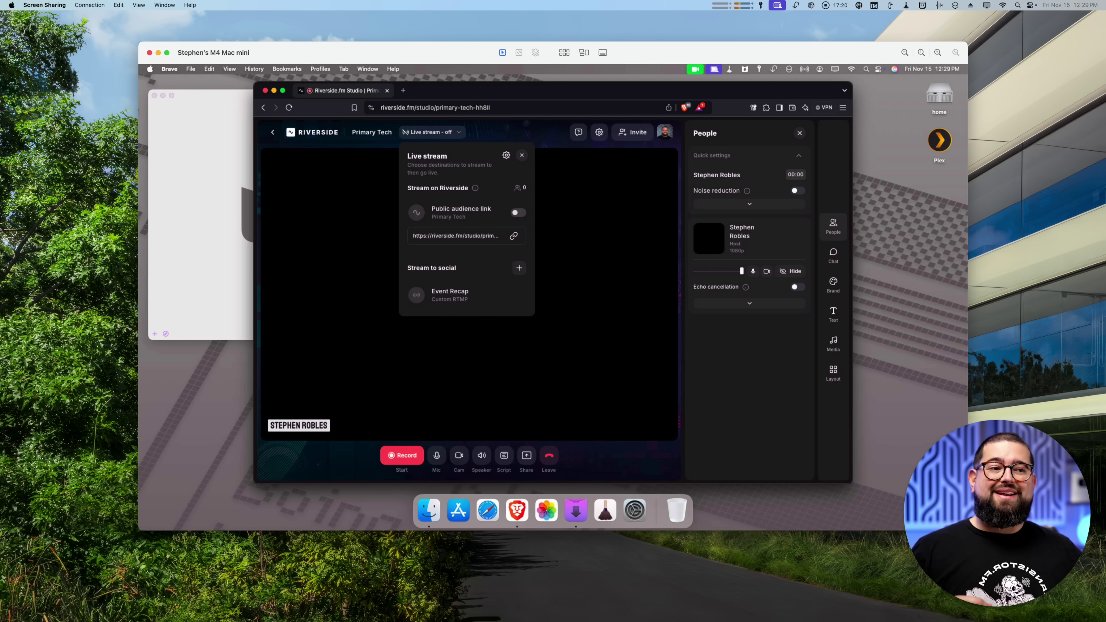
{"action": "left_click", "coordinate": [452, 133]}
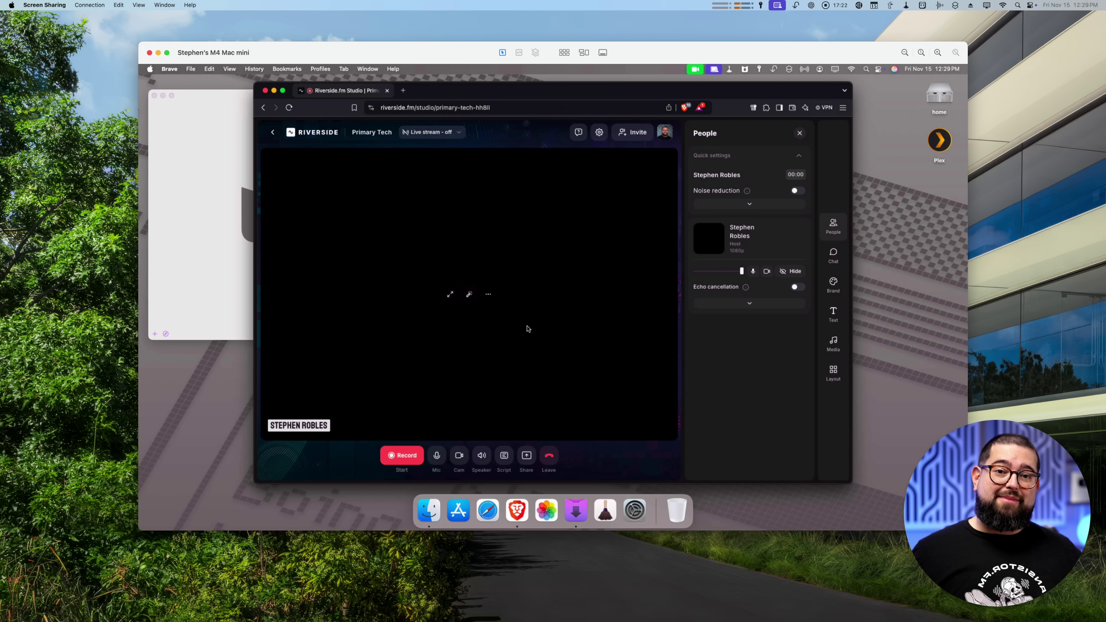